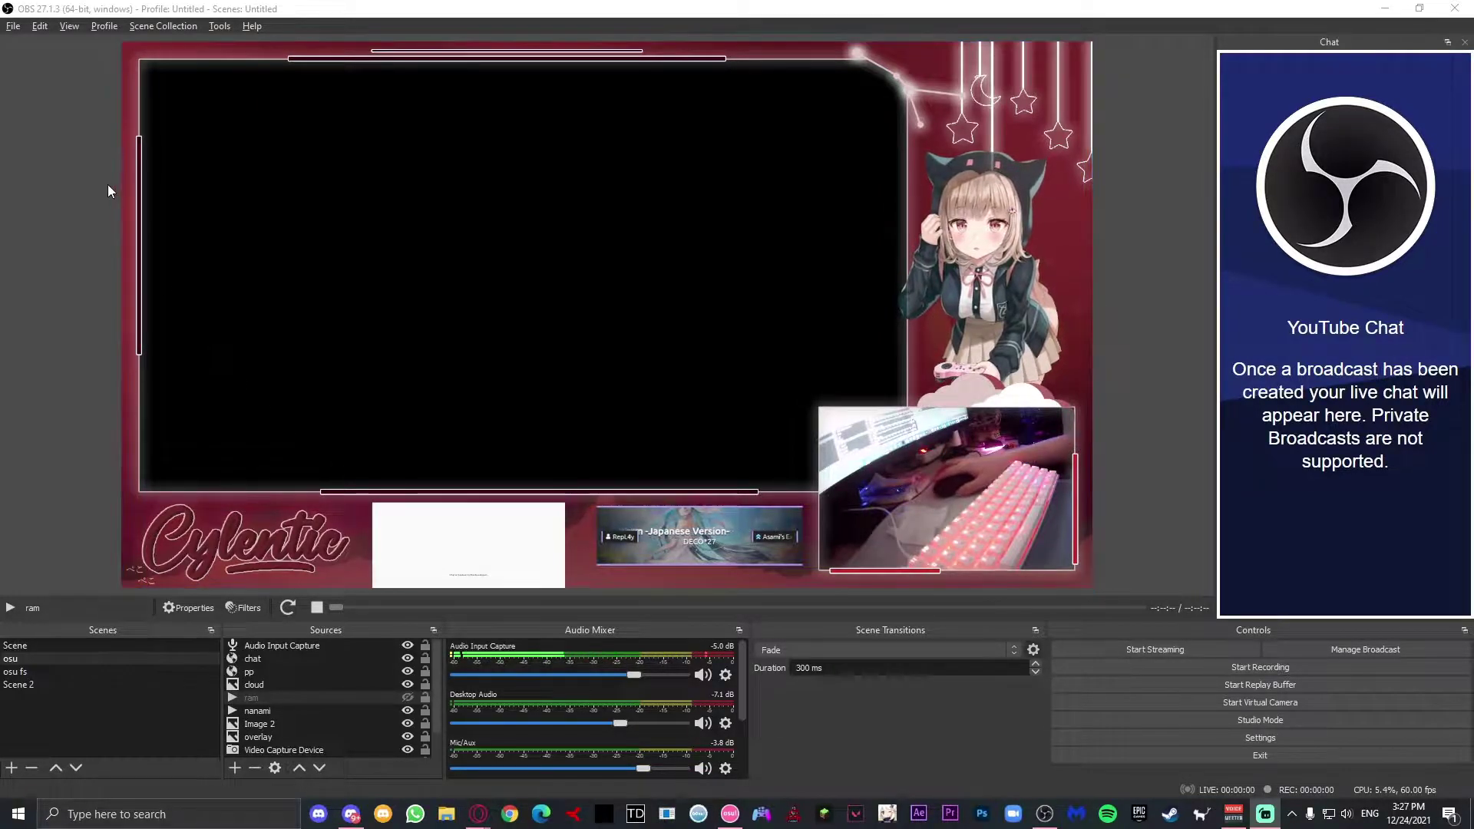
Add a scene with the default name Scene 3, select it, and open the source-type list
left_click(123, 708)
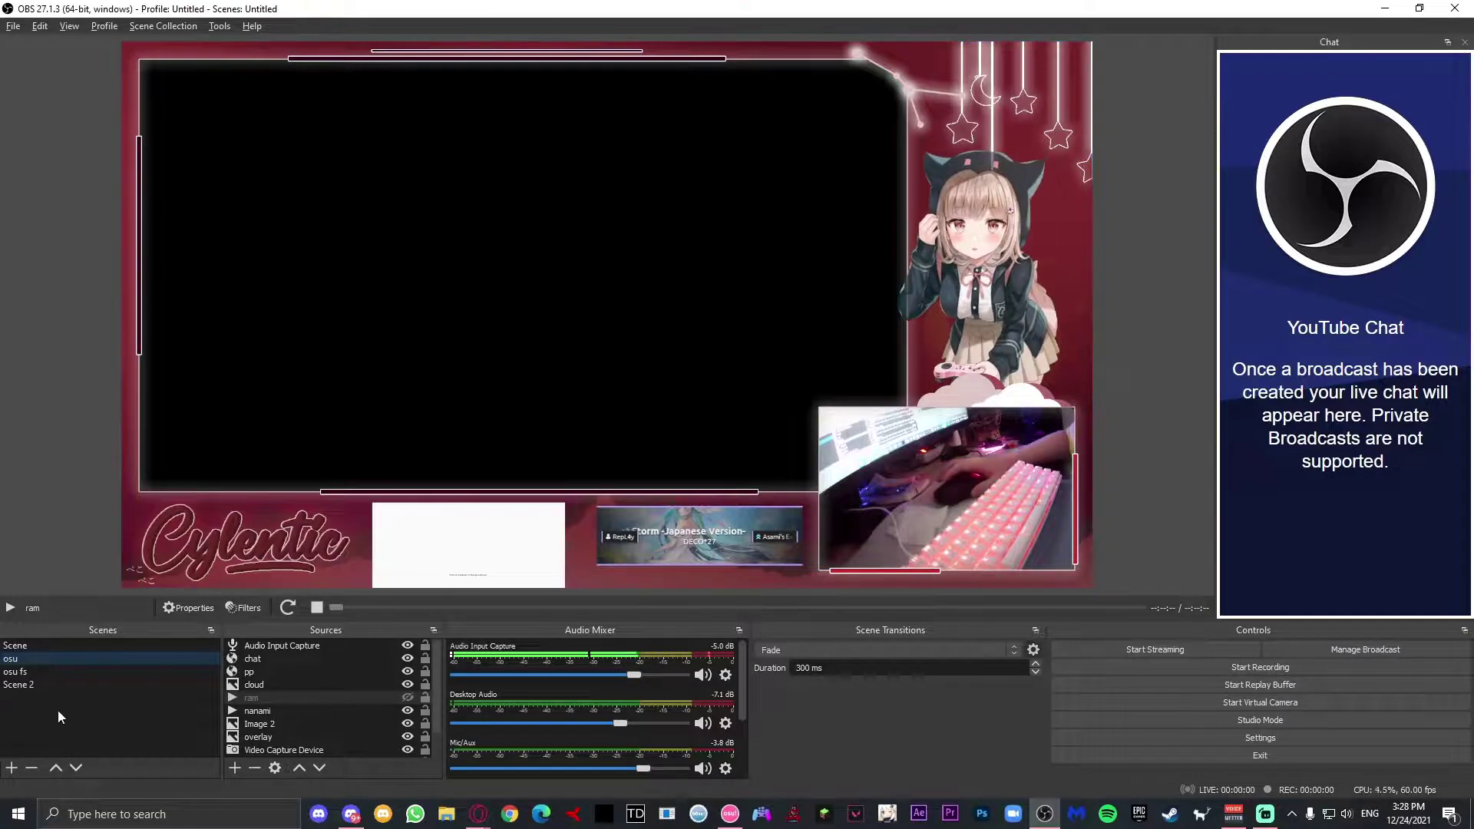
left_click(12, 768)
left_click(707, 430)
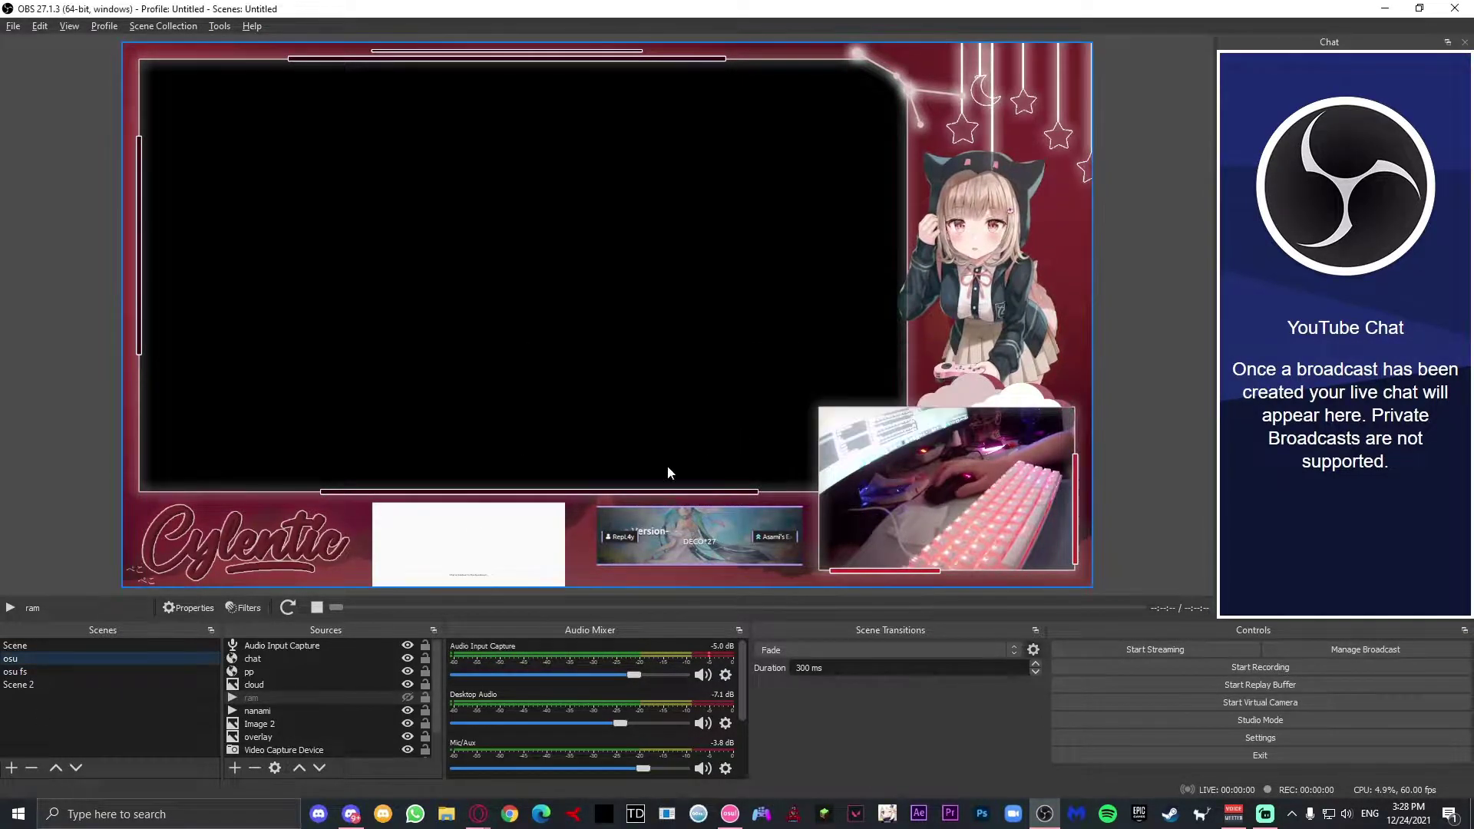
left_click(12, 768)
left_click(707, 429)
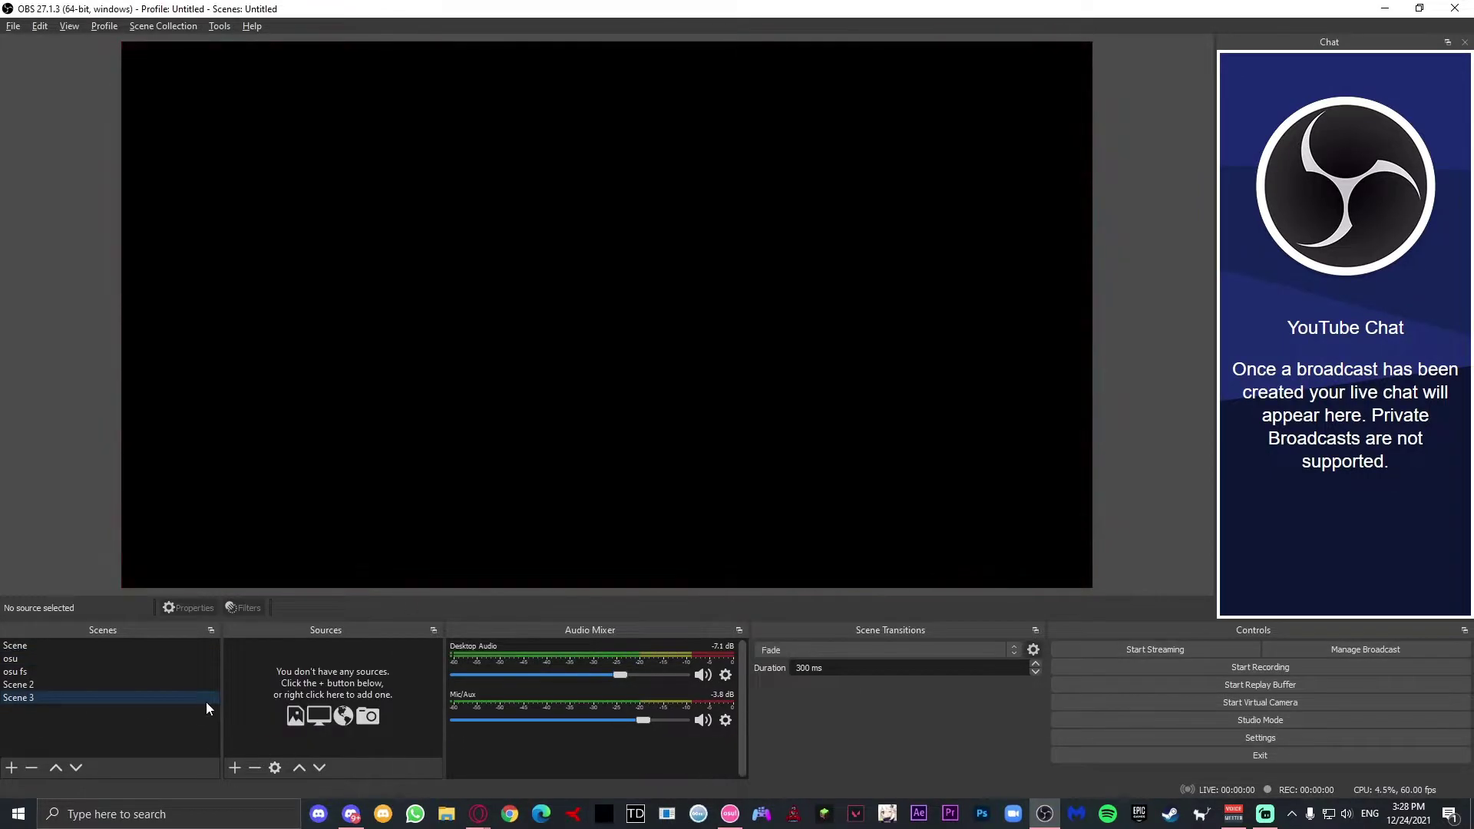
left_click(235, 767)
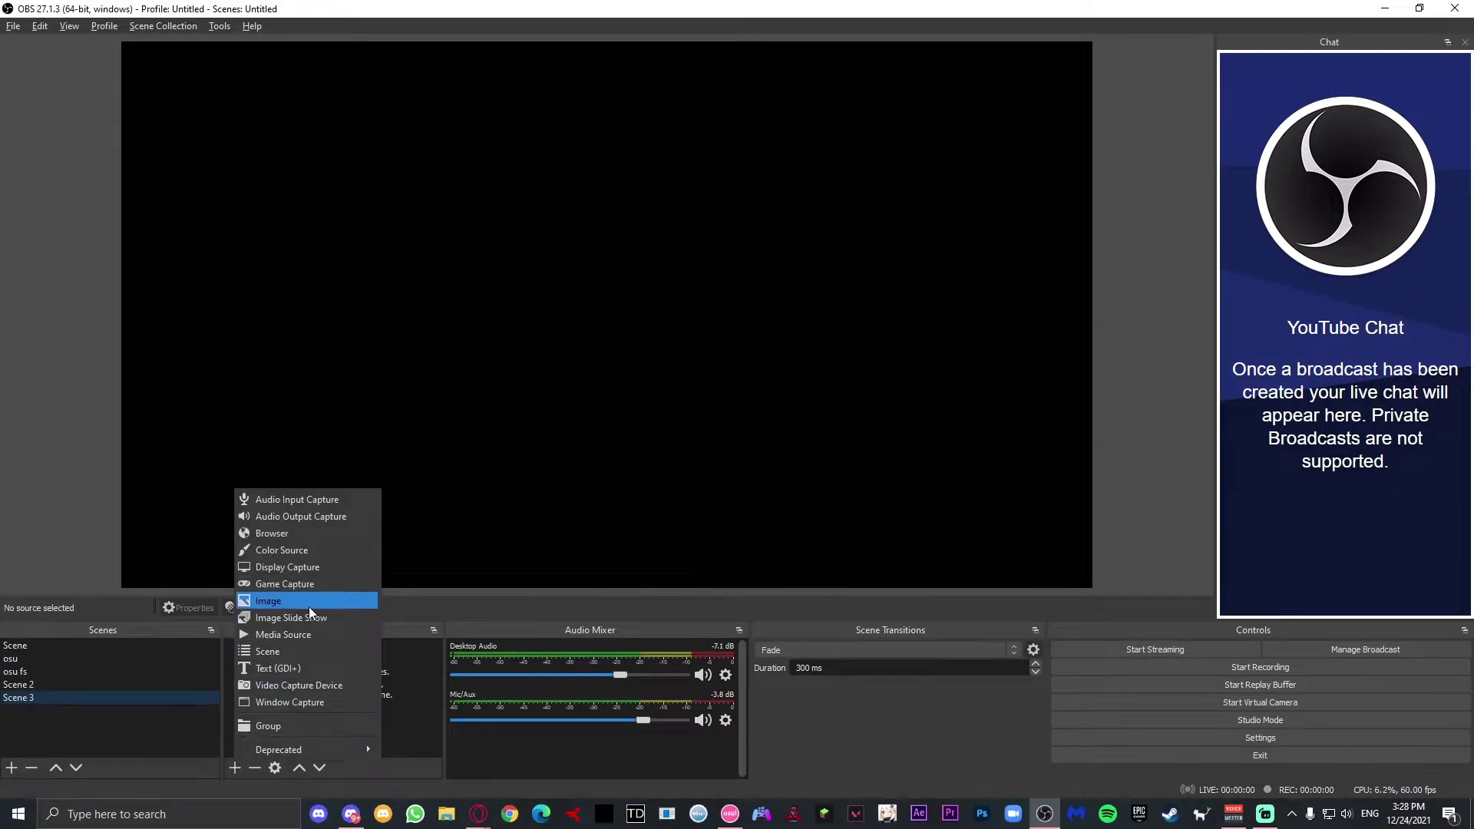
left_click(433, 722)
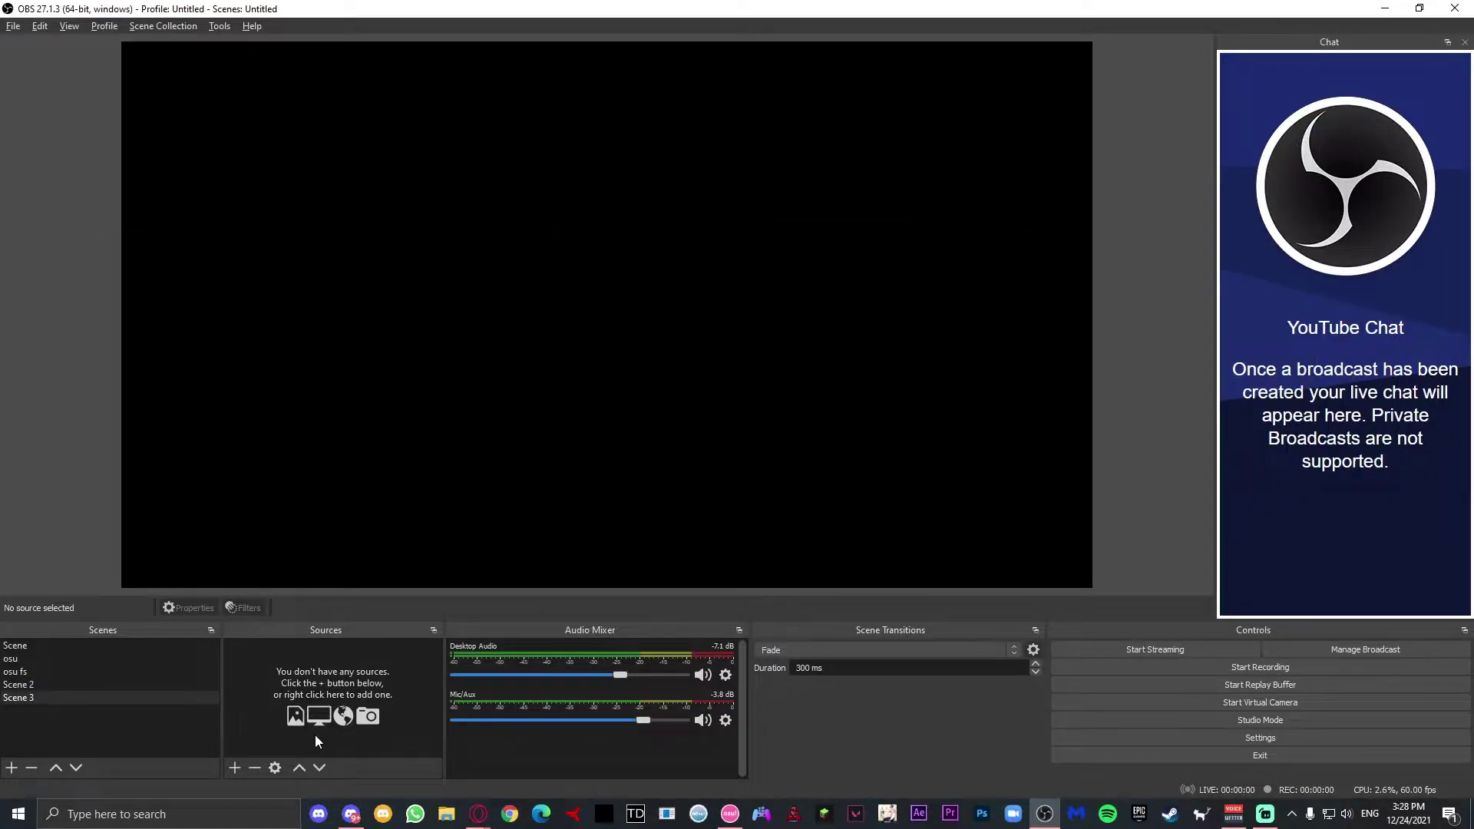
left_click(237, 767)
Add an image source 'Image 3' loaded with the milim.png Cylentic overlay
left_click(274, 613)
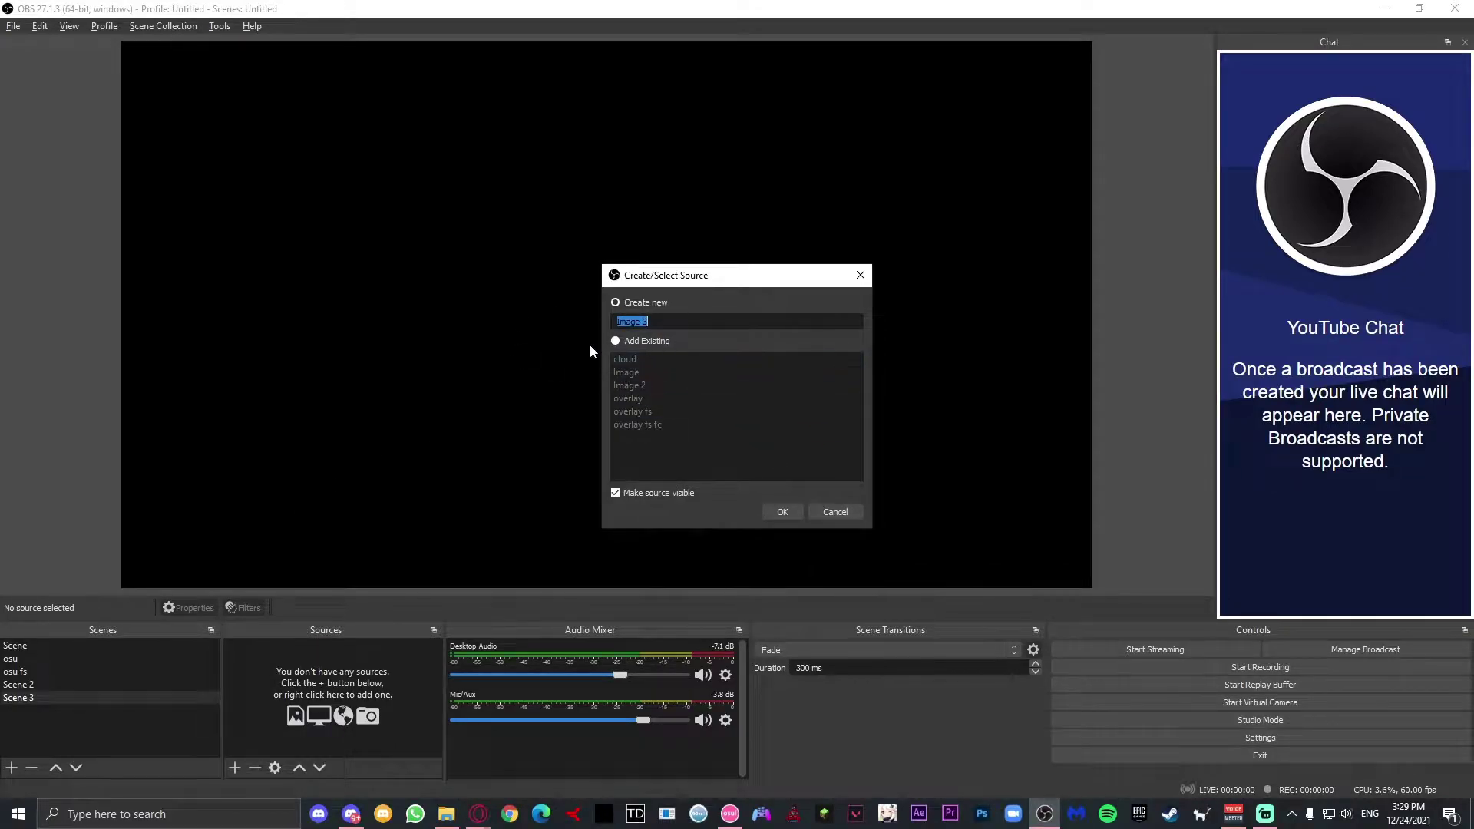
left_click(791, 512)
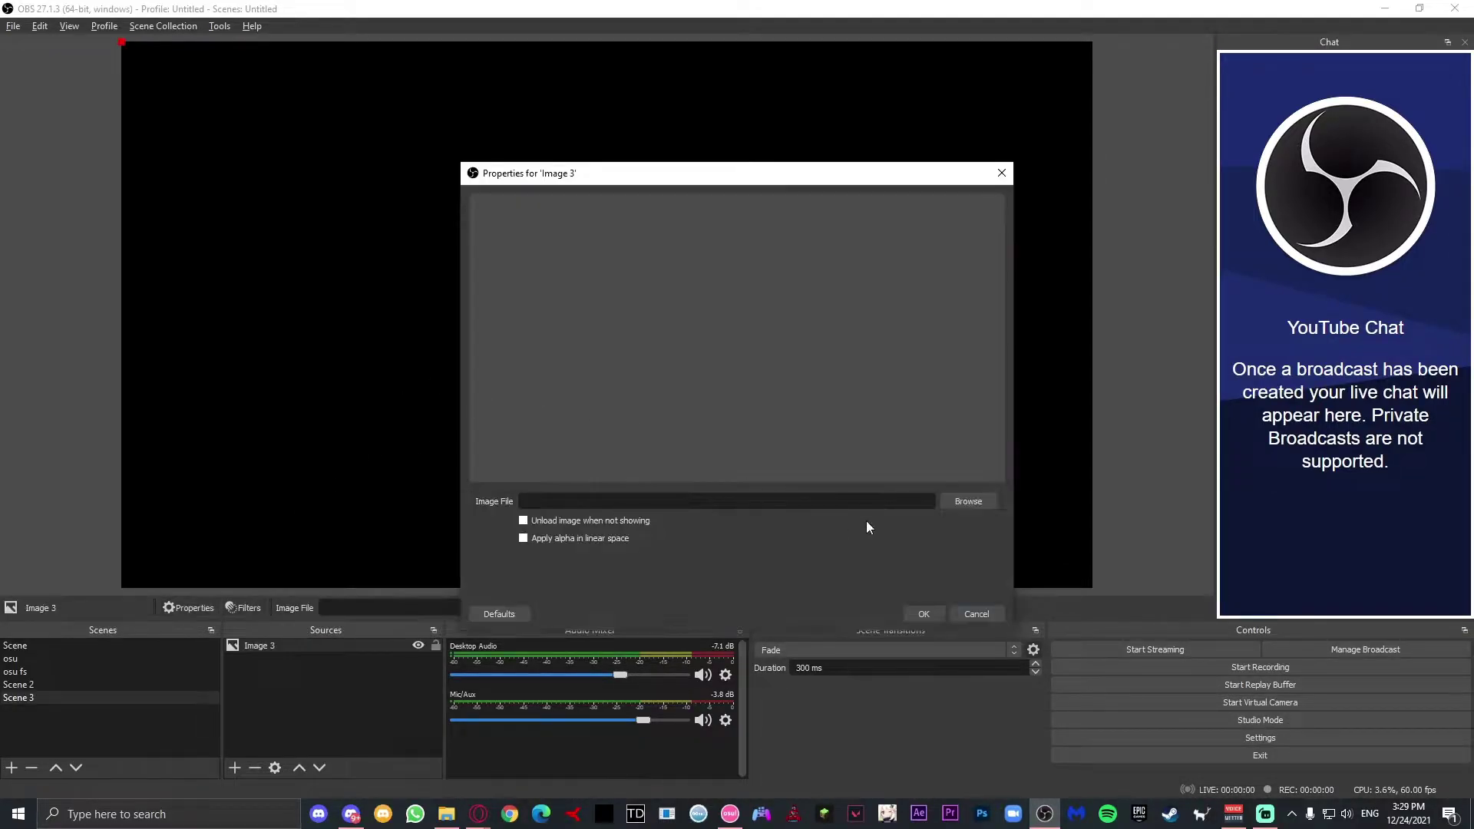
left_click(989, 501)
left_click(780, 301)
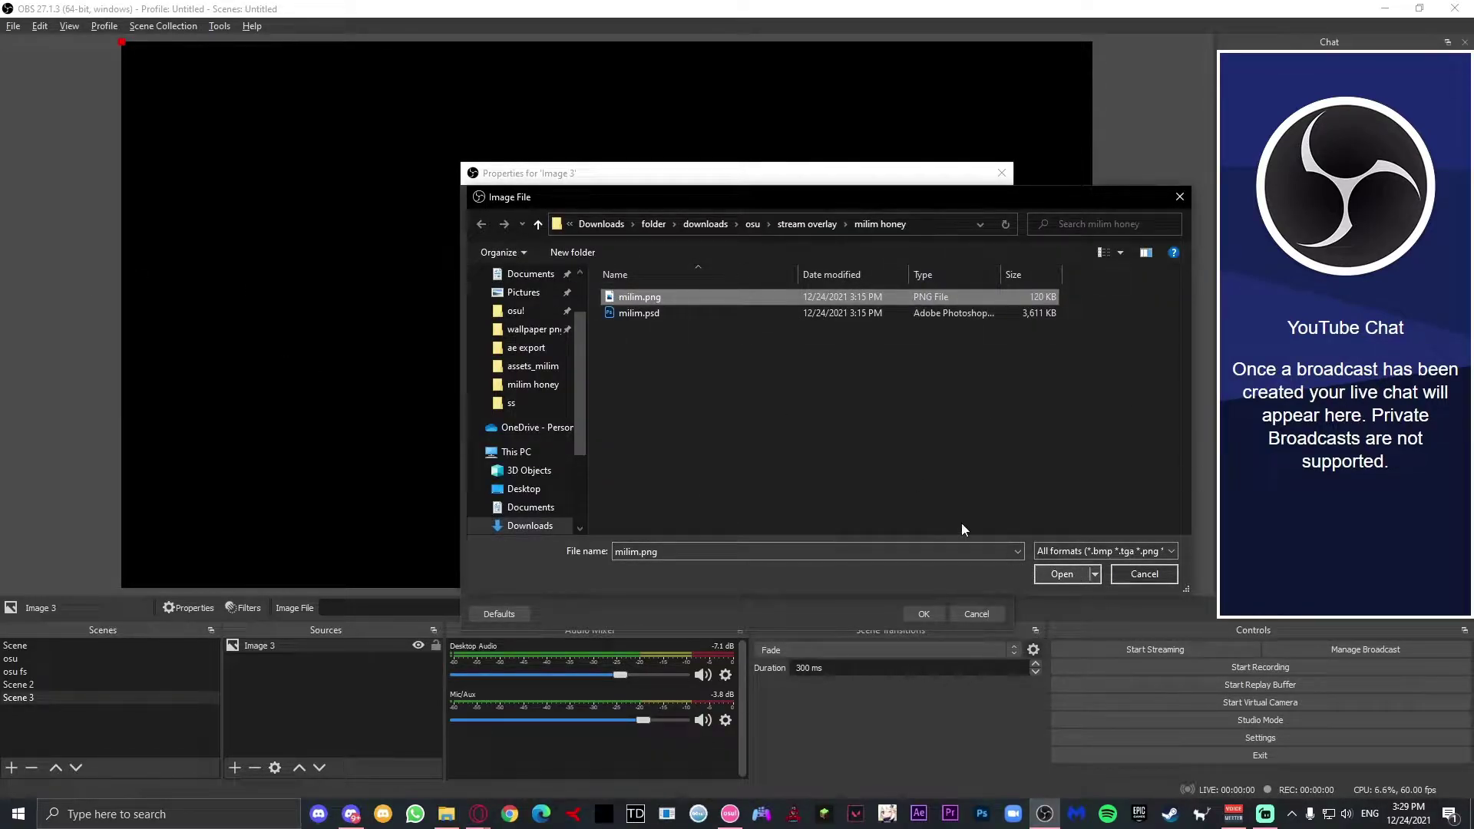
left_click(1075, 574)
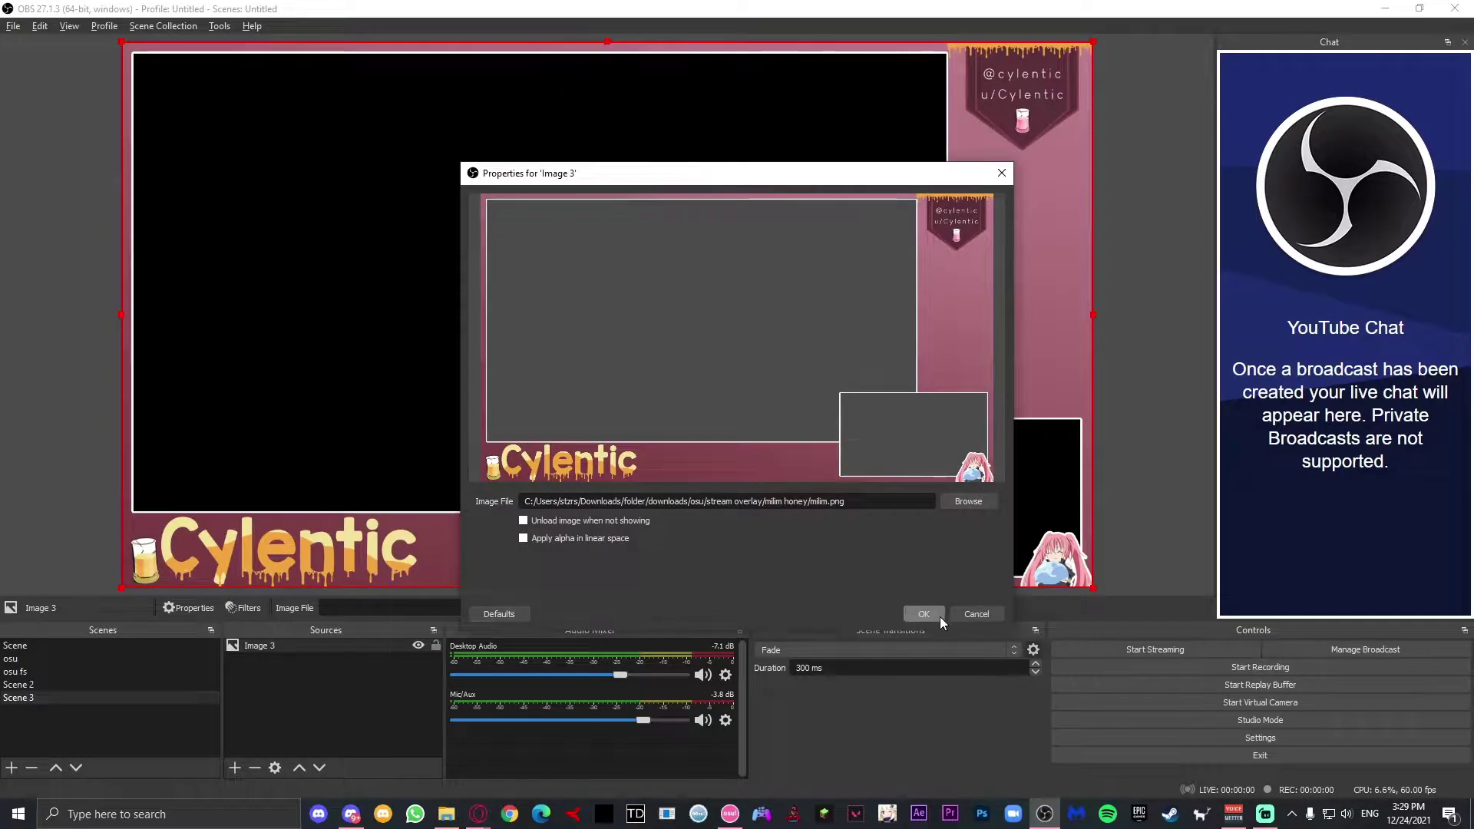
left_click(938, 614)
left_click(1153, 525)
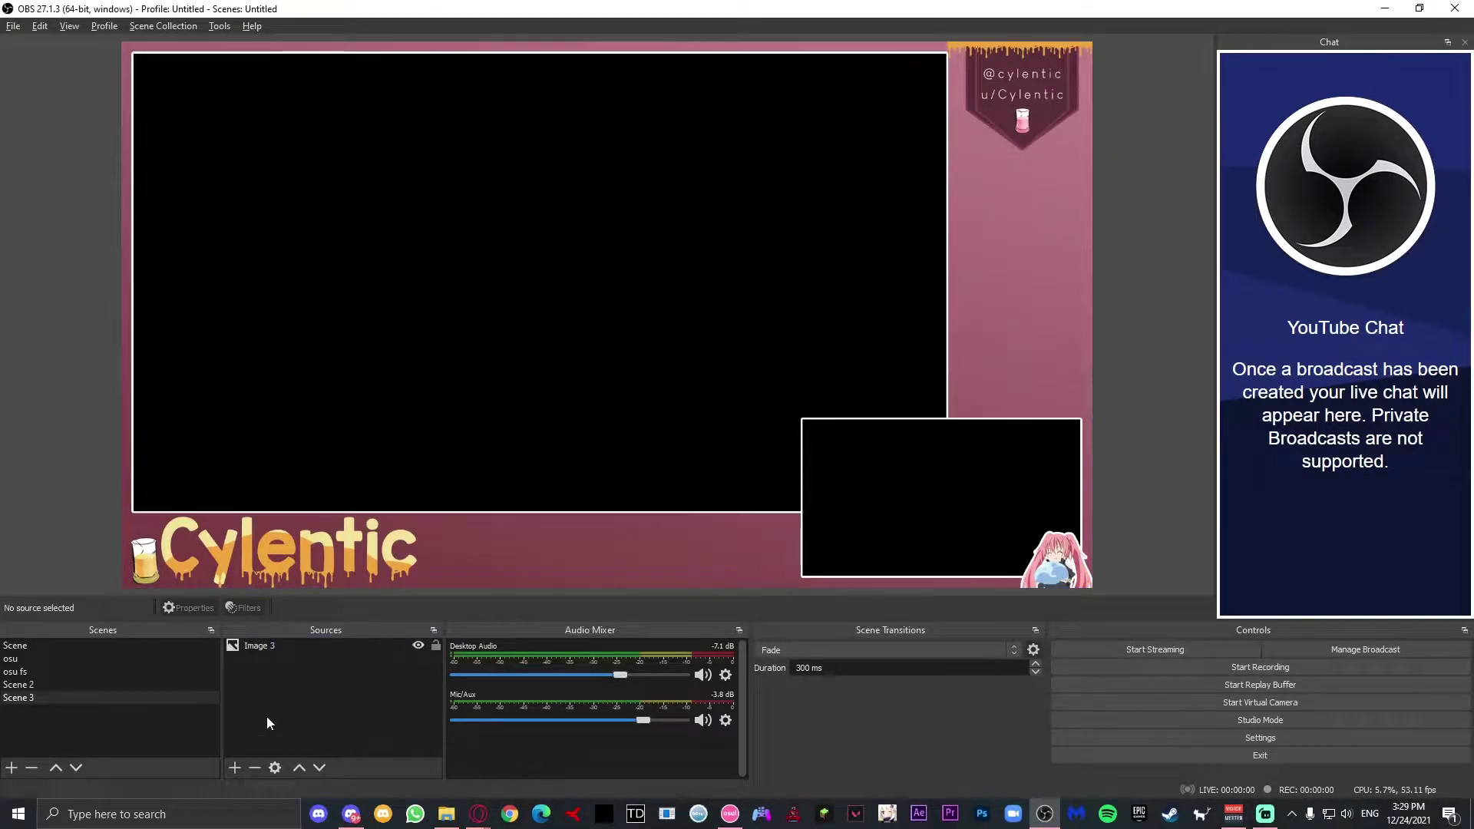
left_click(239, 768)
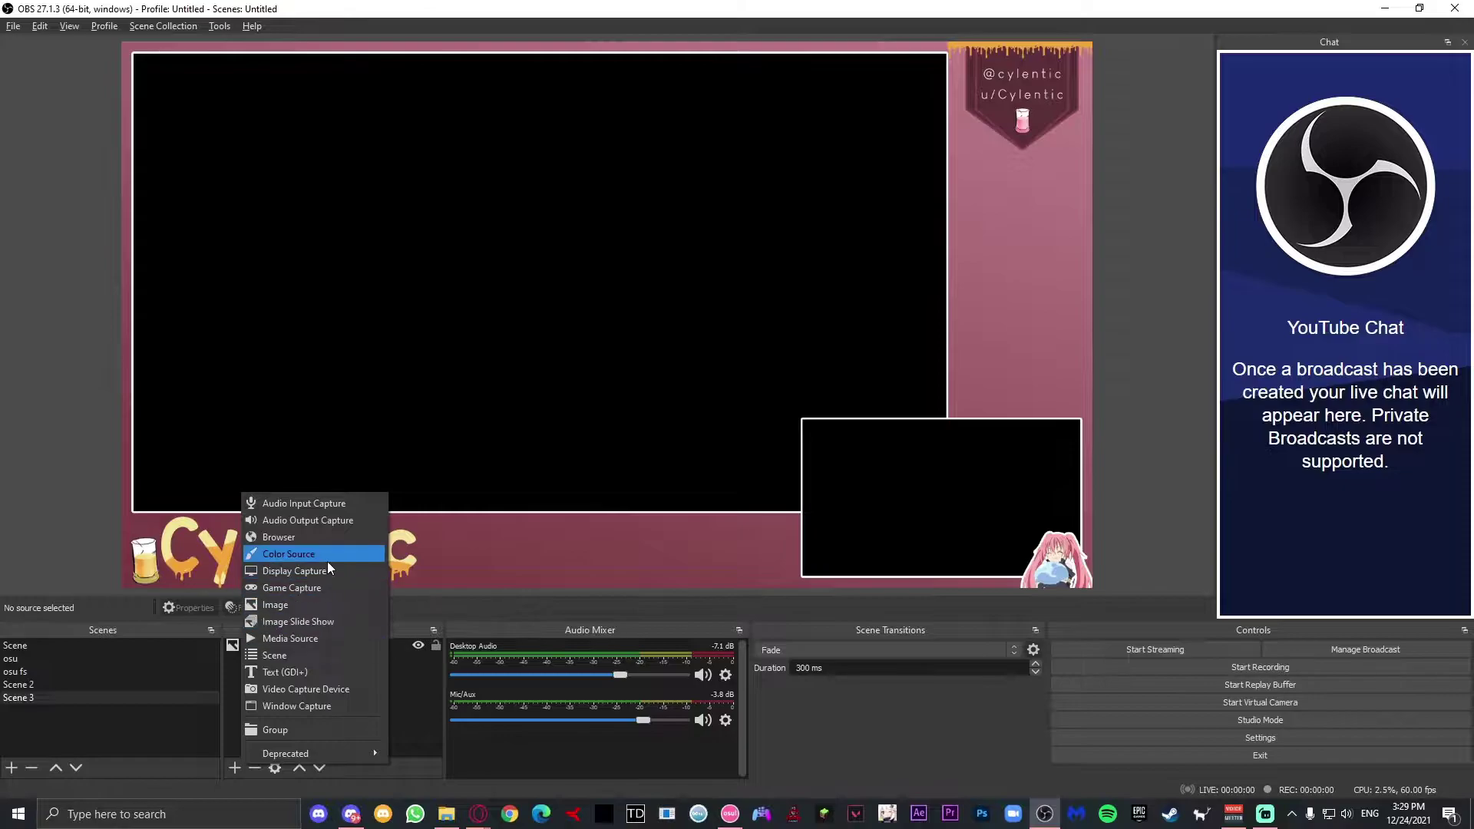
Add 'Game Capture 3' in Capture specific window mode targeting [osu!.exe]: osu!
left_click(322, 588)
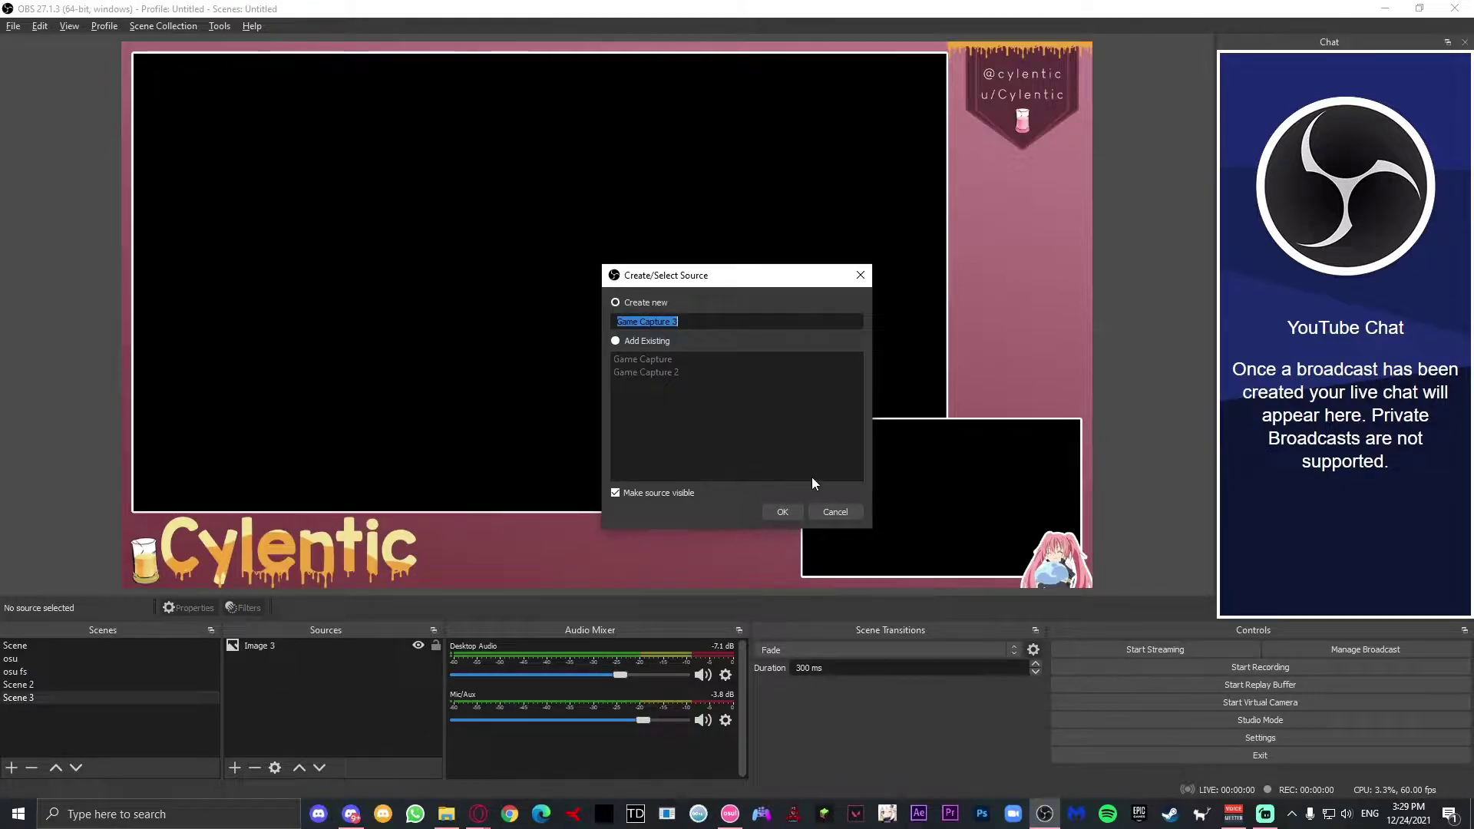
left_click(782, 512)
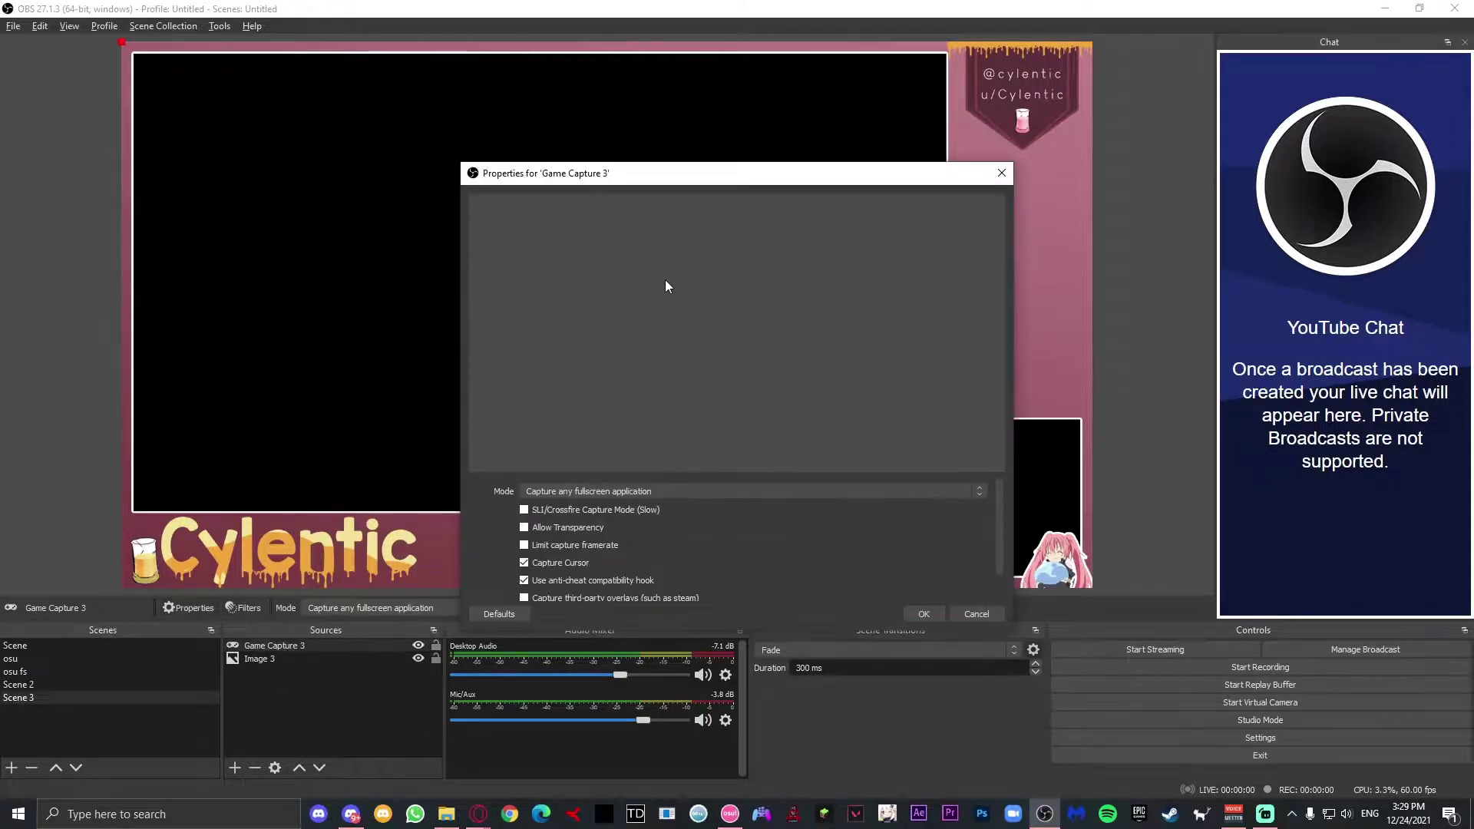
left_click(978, 492)
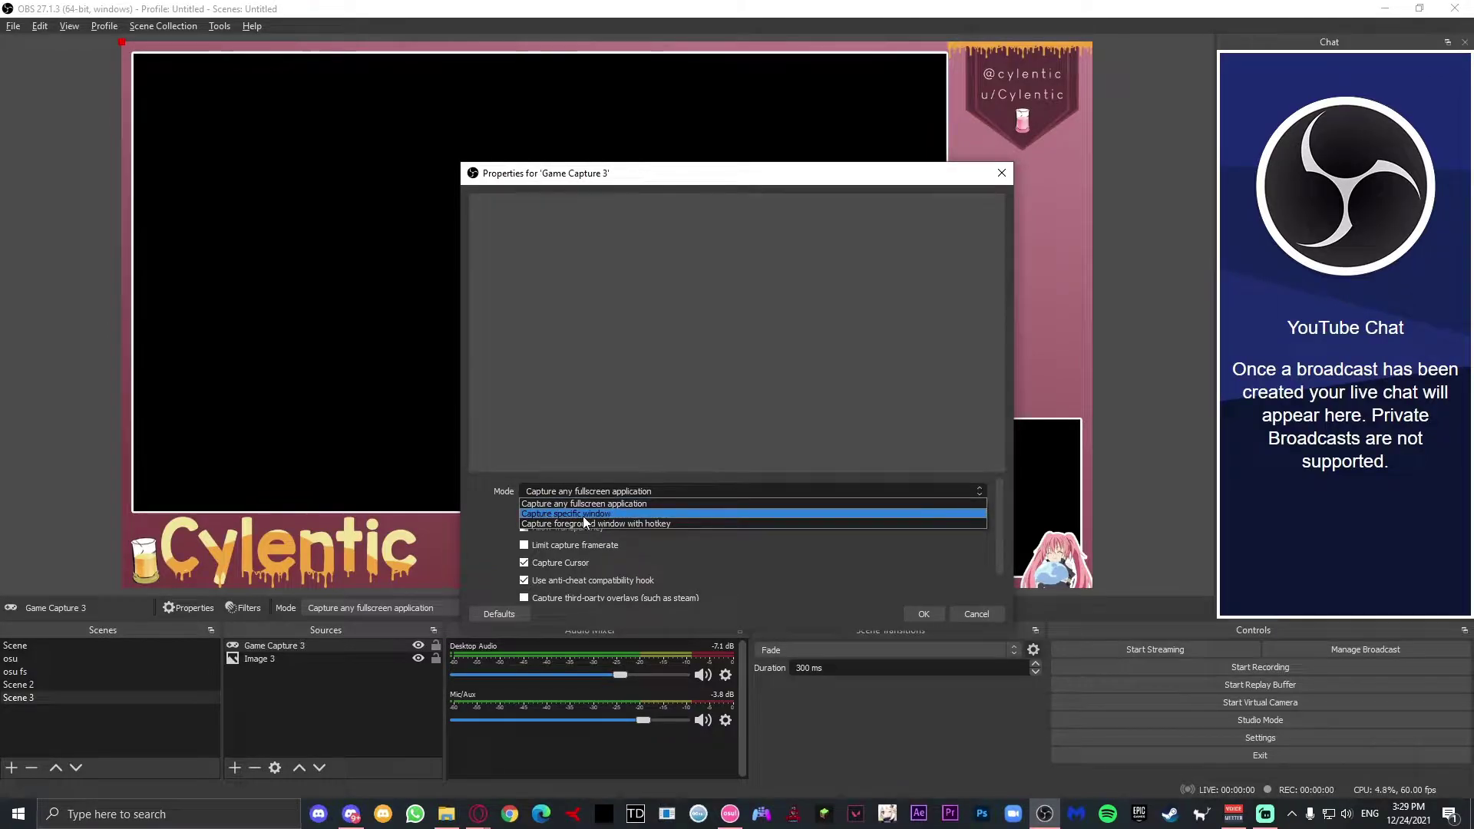
left_click(583, 513)
left_click(677, 482)
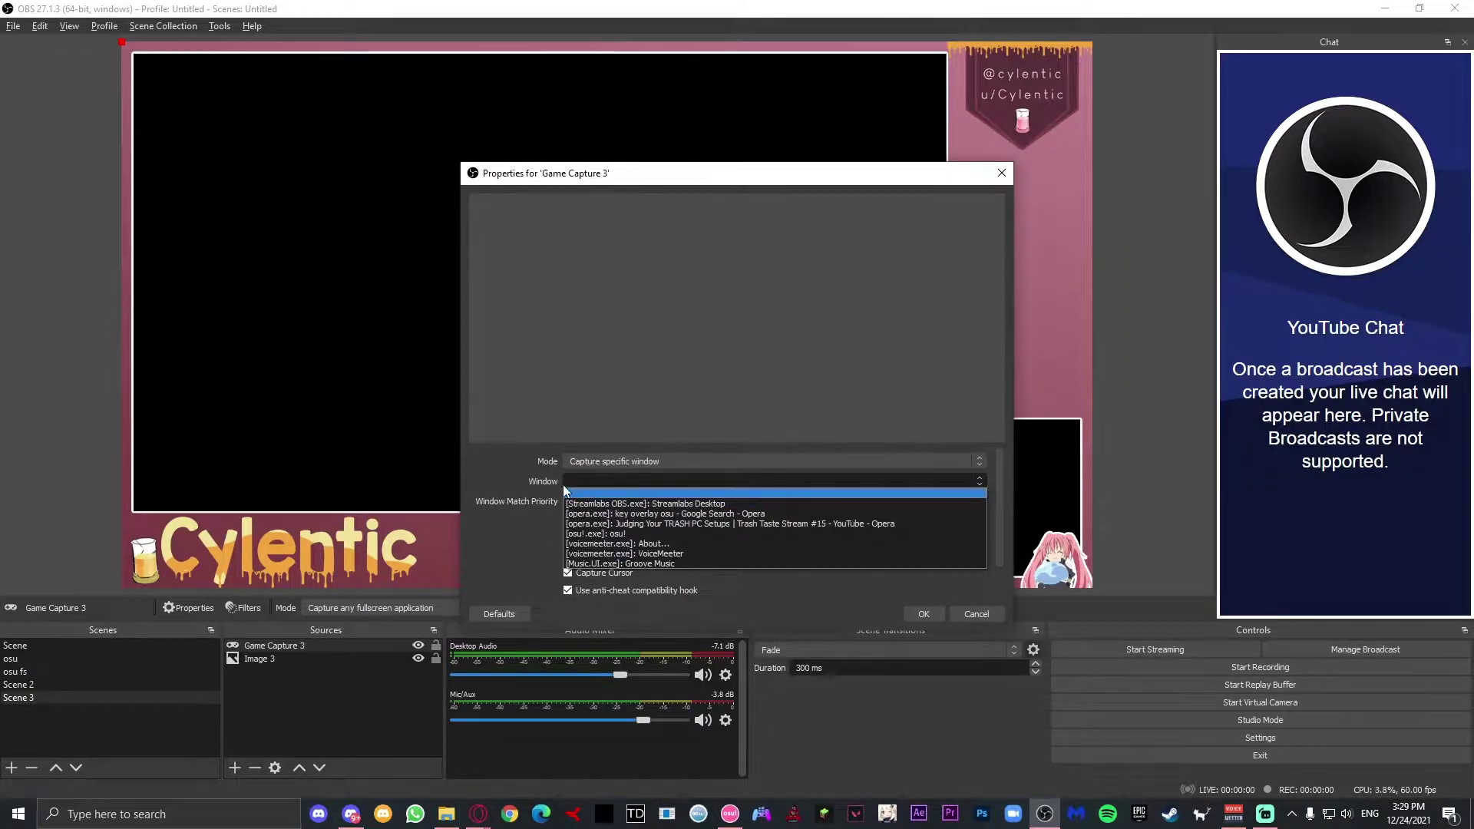
left_click(615, 527)
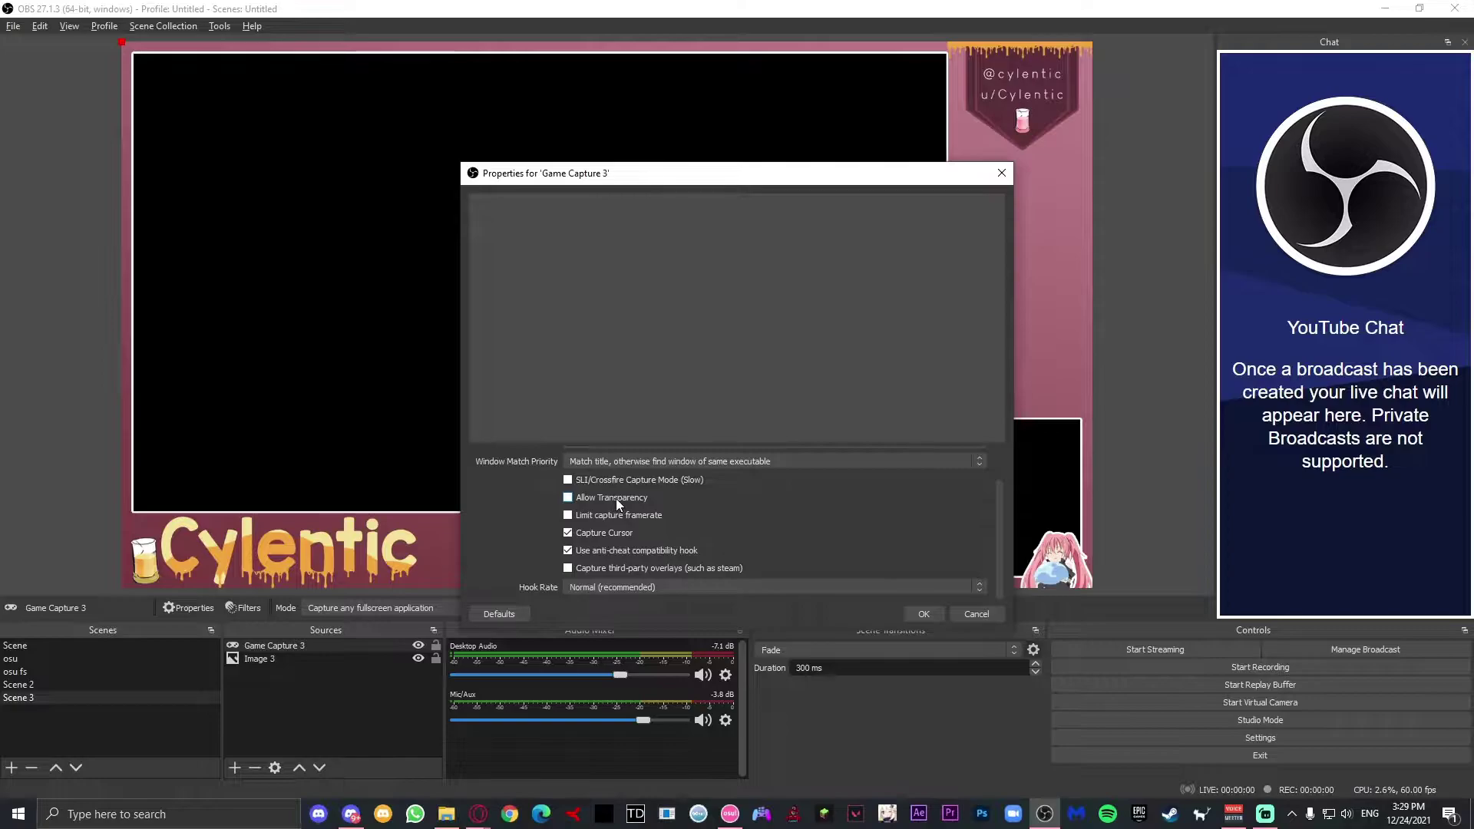
left_click(924, 613)
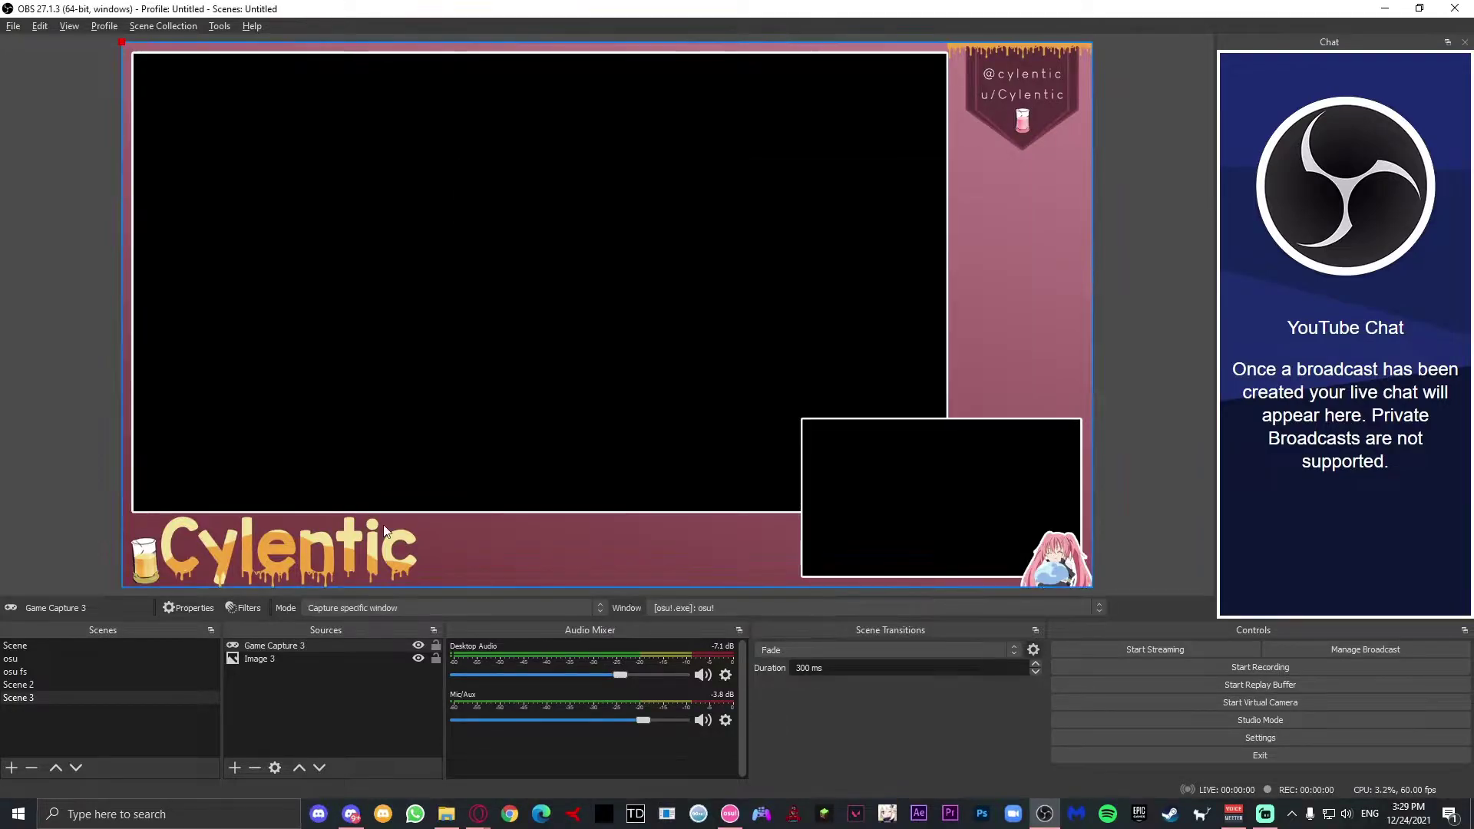
left_click(375, 645)
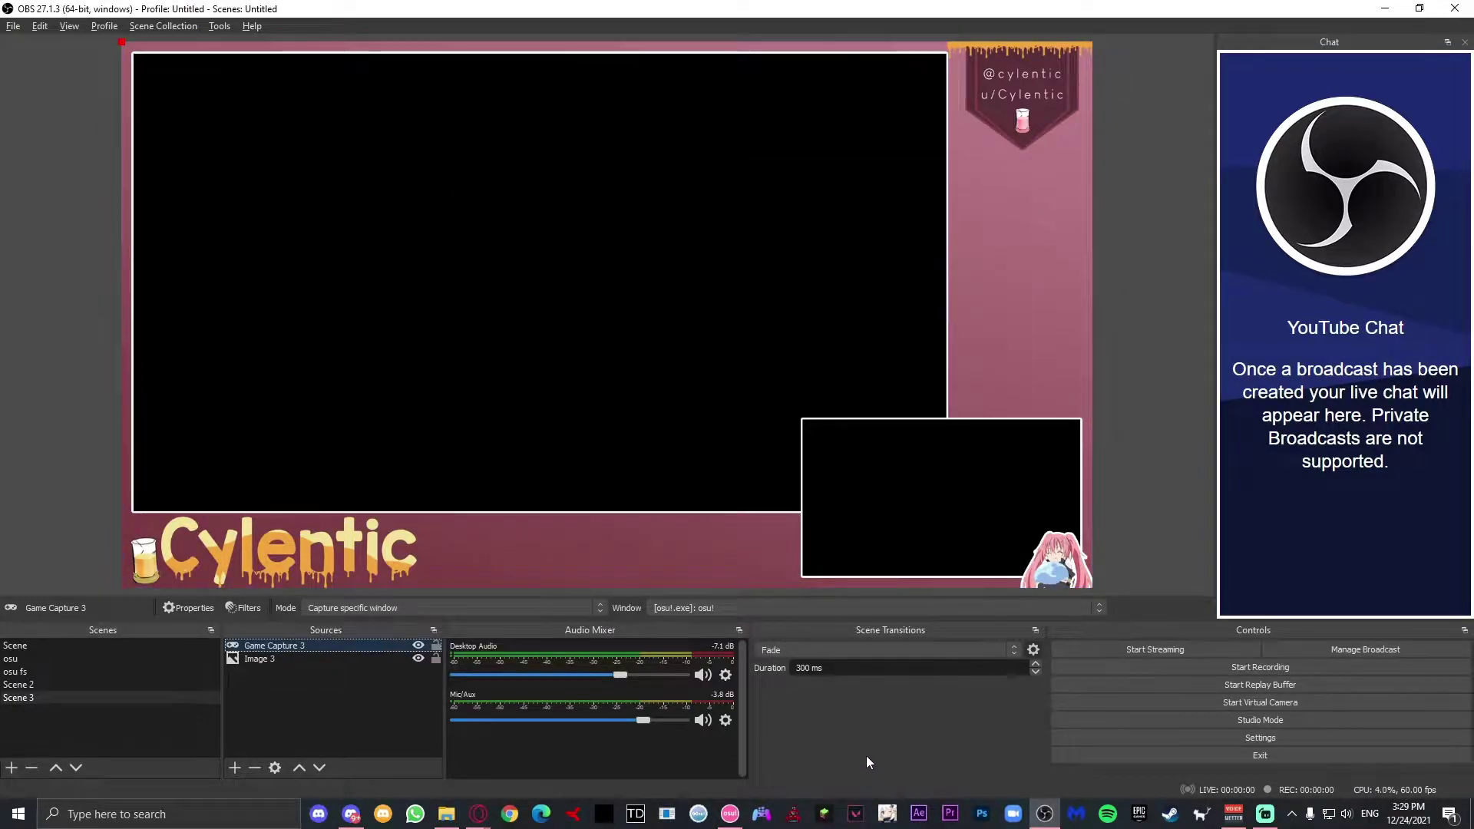
Bring up the osu! window and scroll its Options to the graphics layout settings
mouse_move(731, 821)
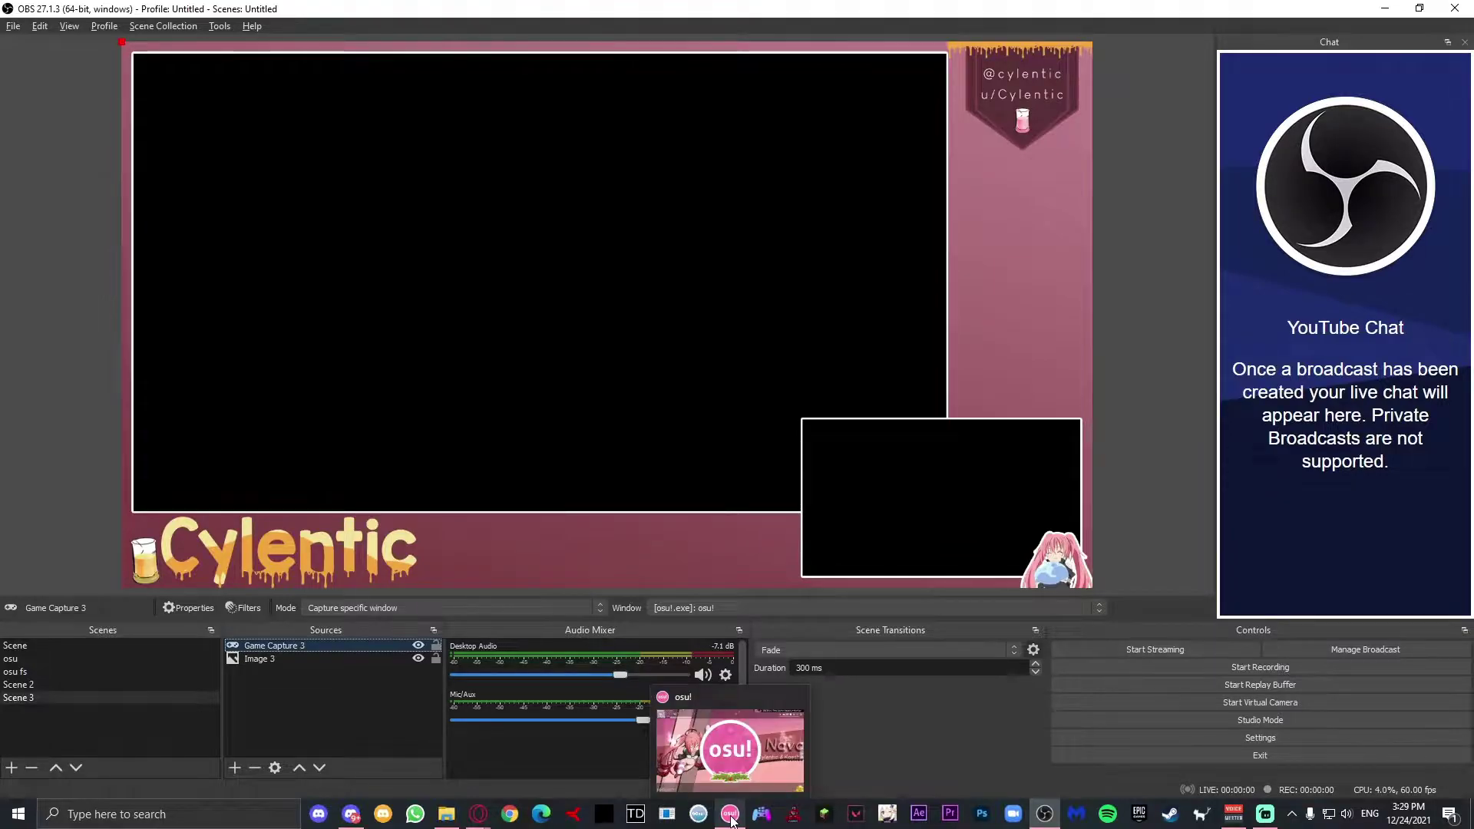
left_click(731, 821)
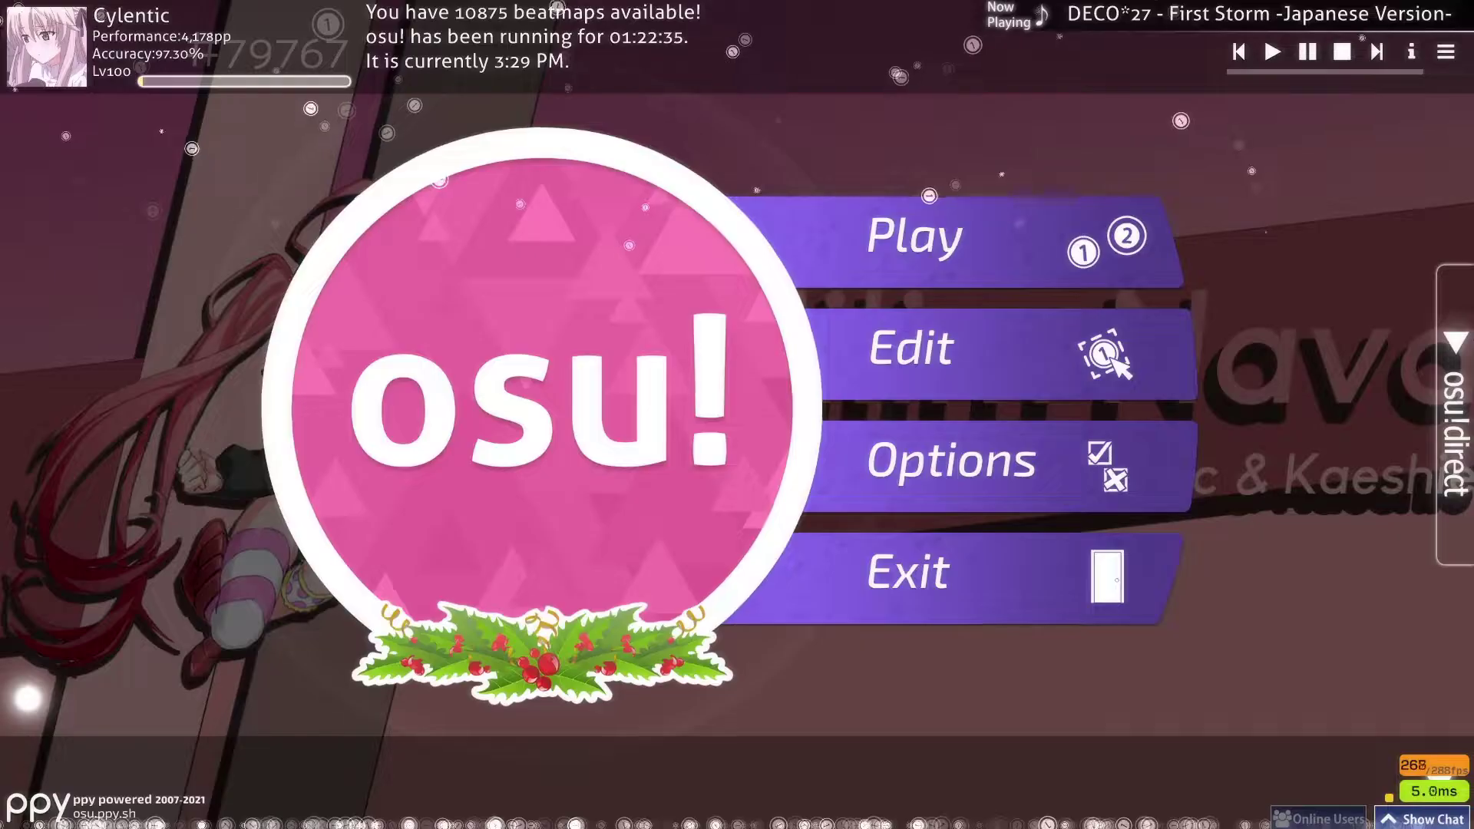
left_click(863, 431)
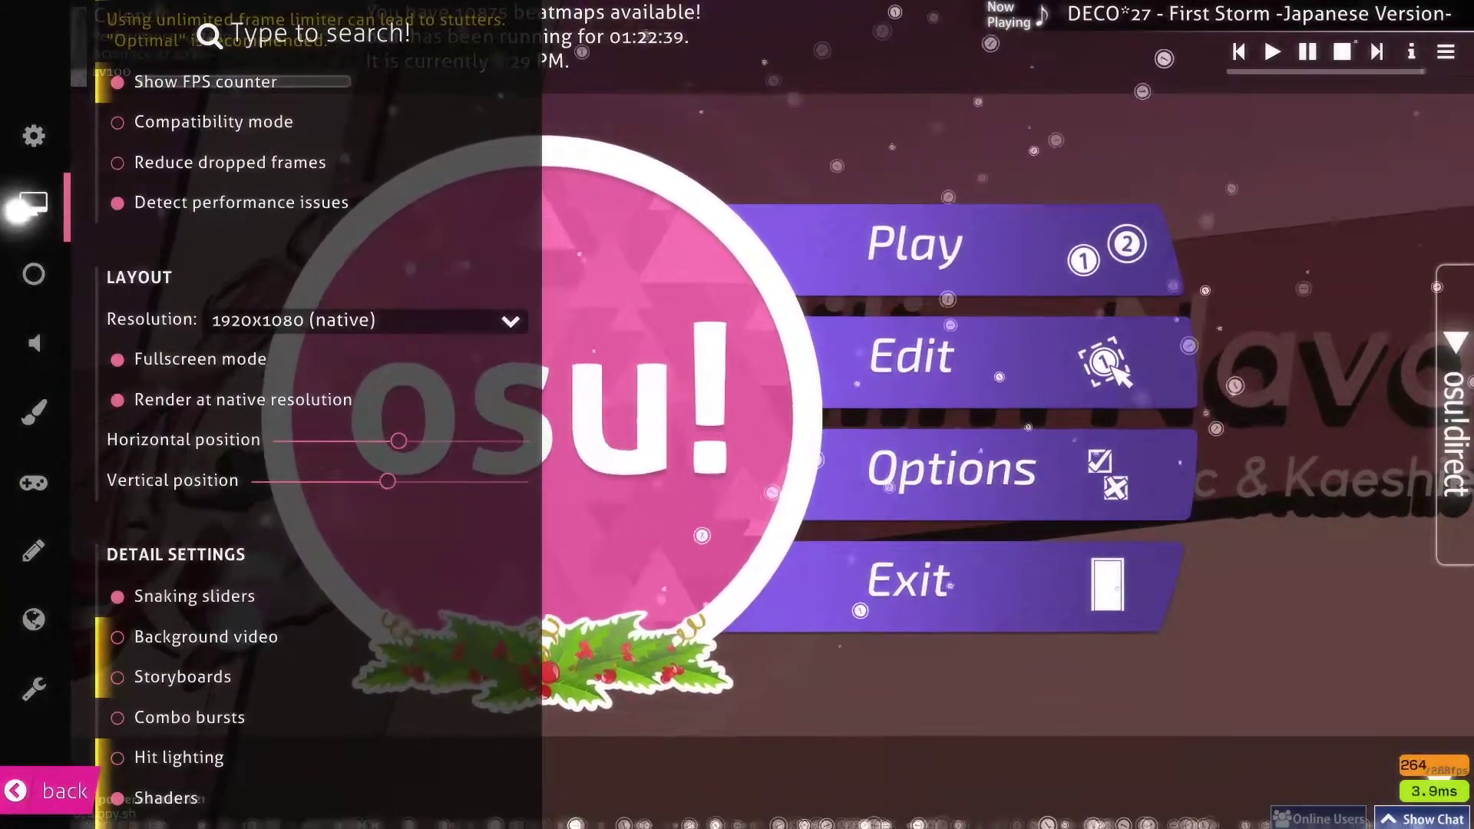
scroll(154, 345, "up", 4)
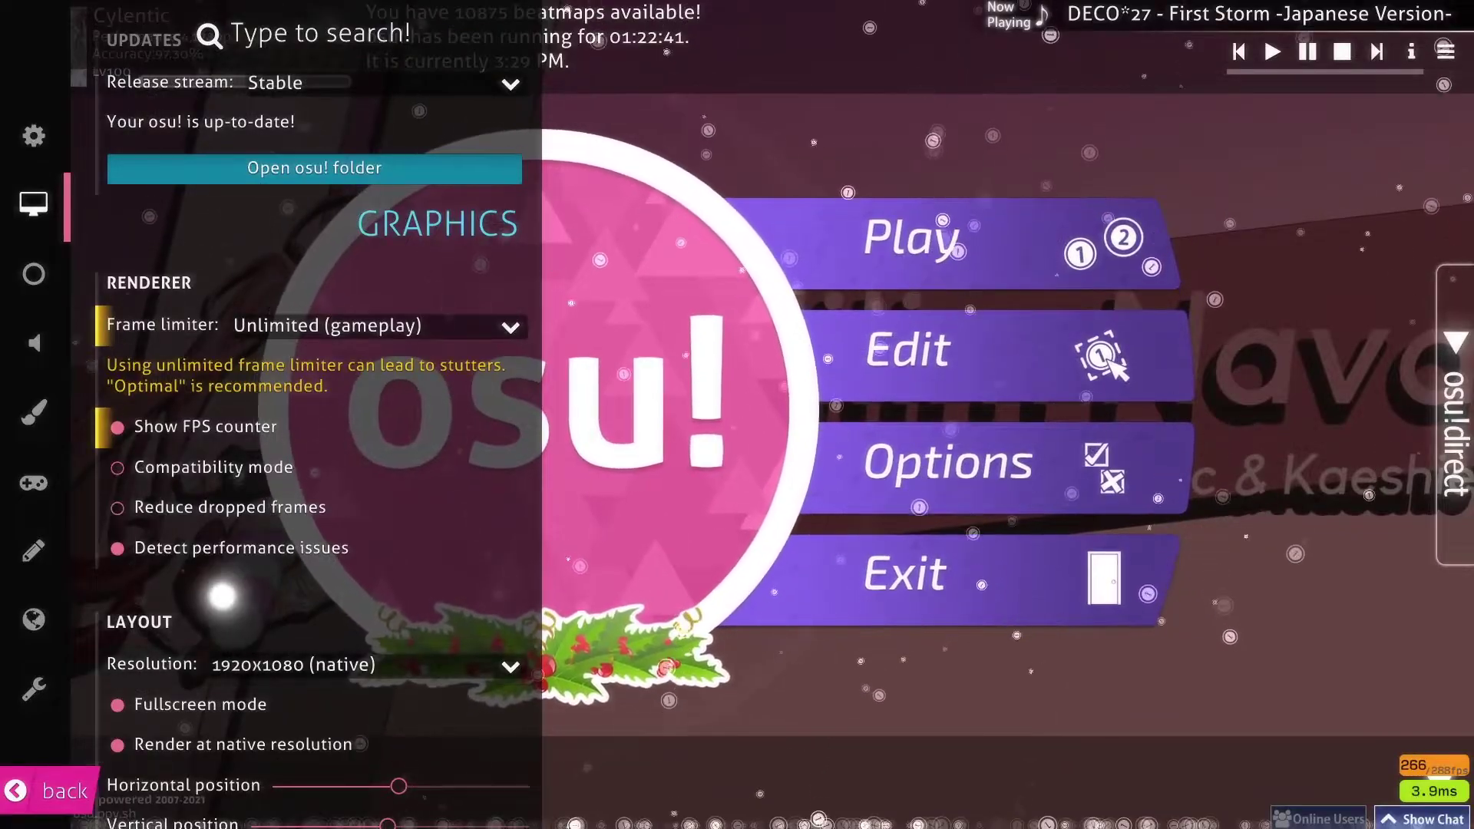
scroll(257, 641, "down", 3)
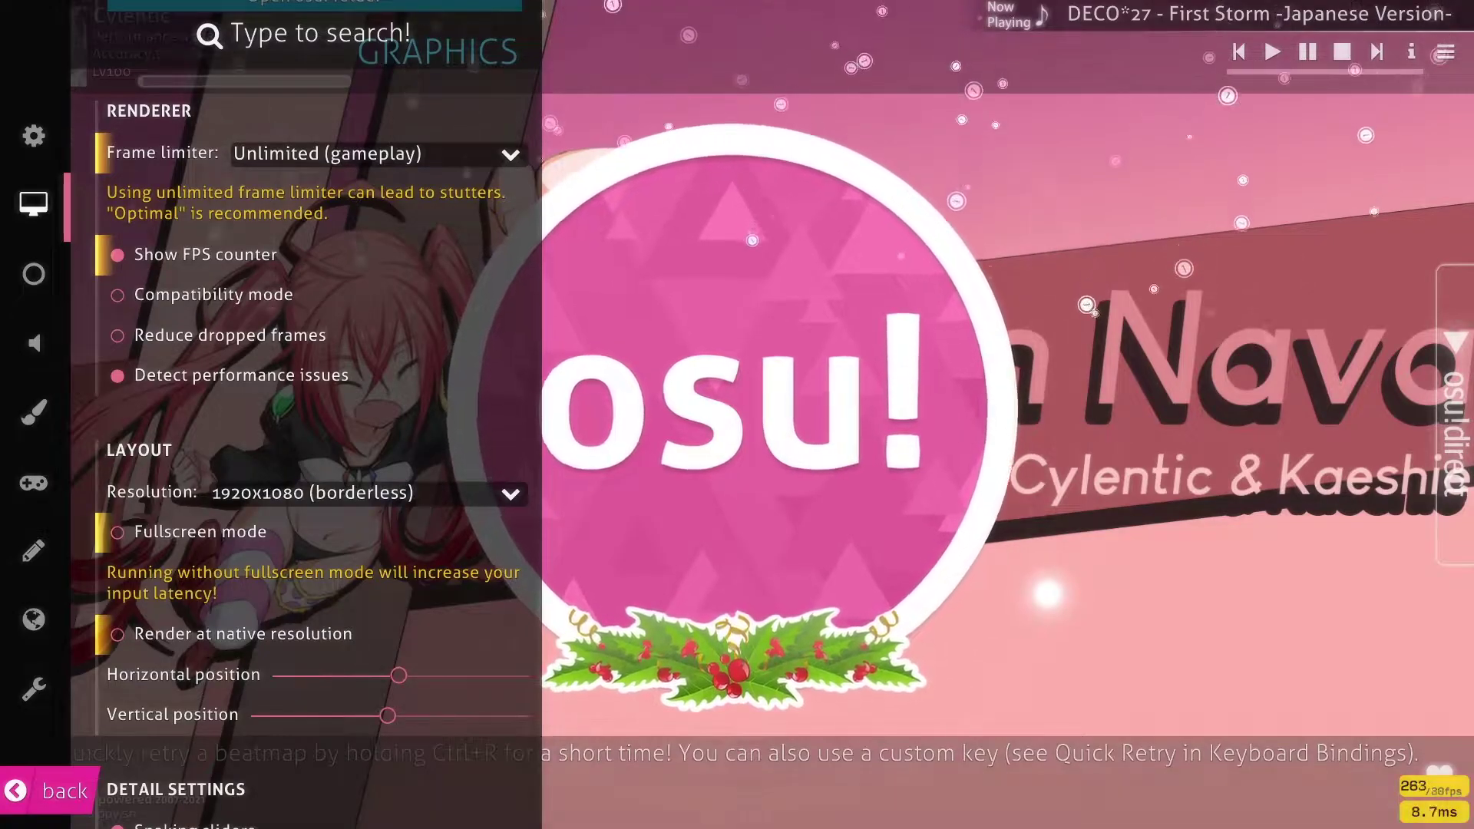
Resize Game Capture 3 to fill the overlay's main frame and move Image 3 above it
key("alt+Tab")
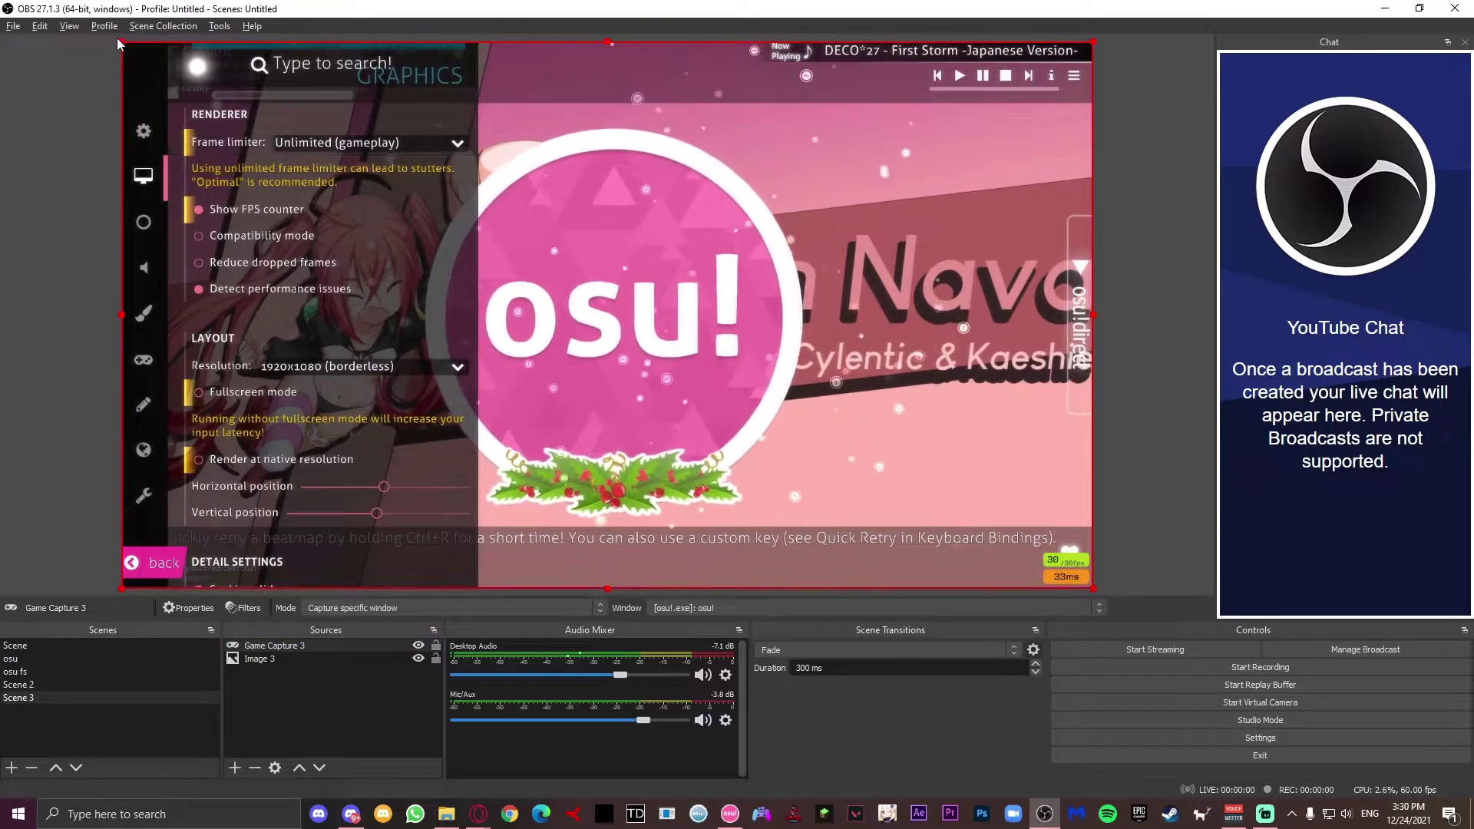
left_click_drag(121, 42, 451, 227)
left_click_drag(606, 402, 287, 229)
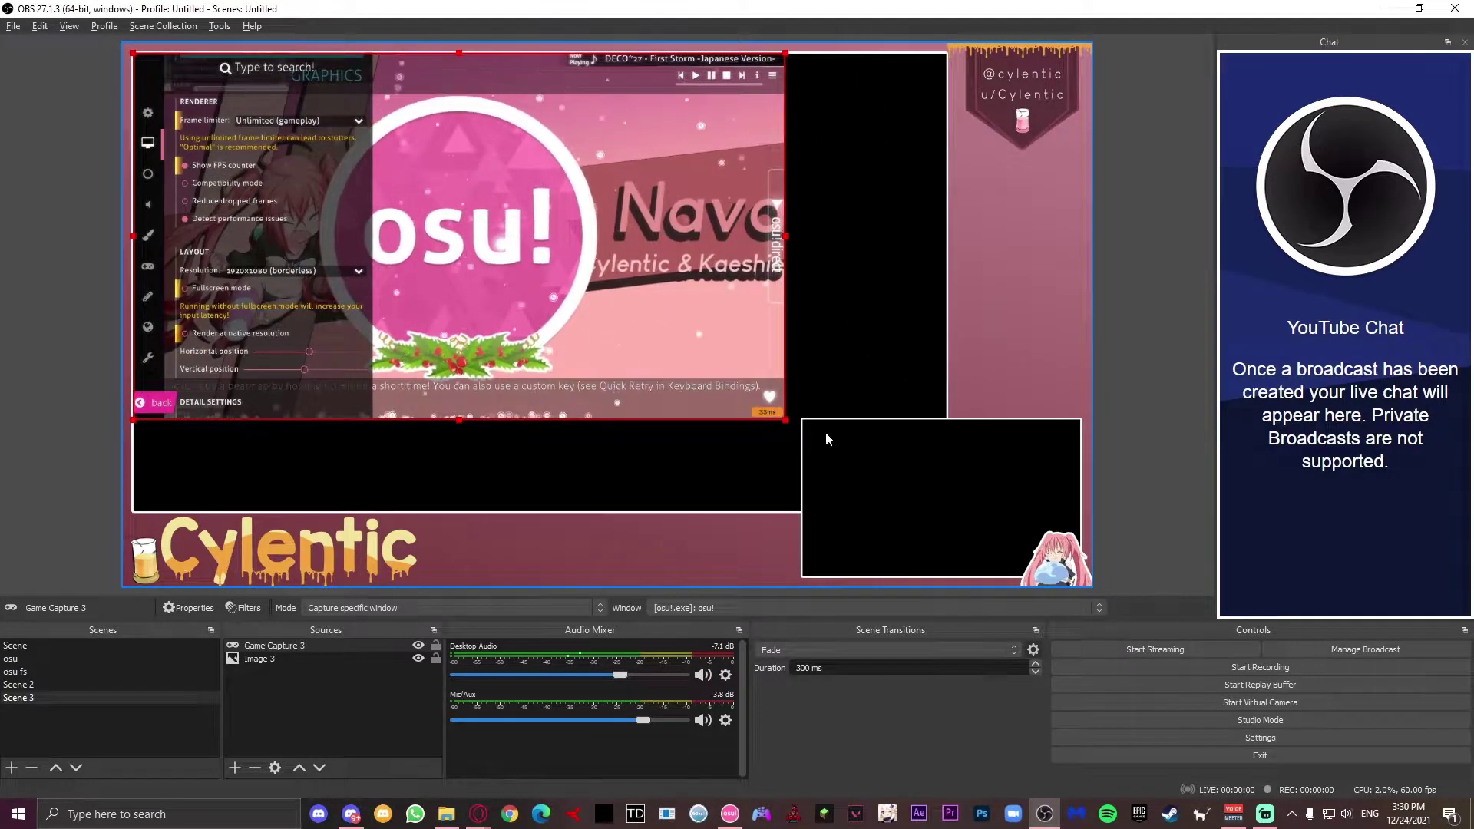
left_click_drag(785, 419, 949, 514)
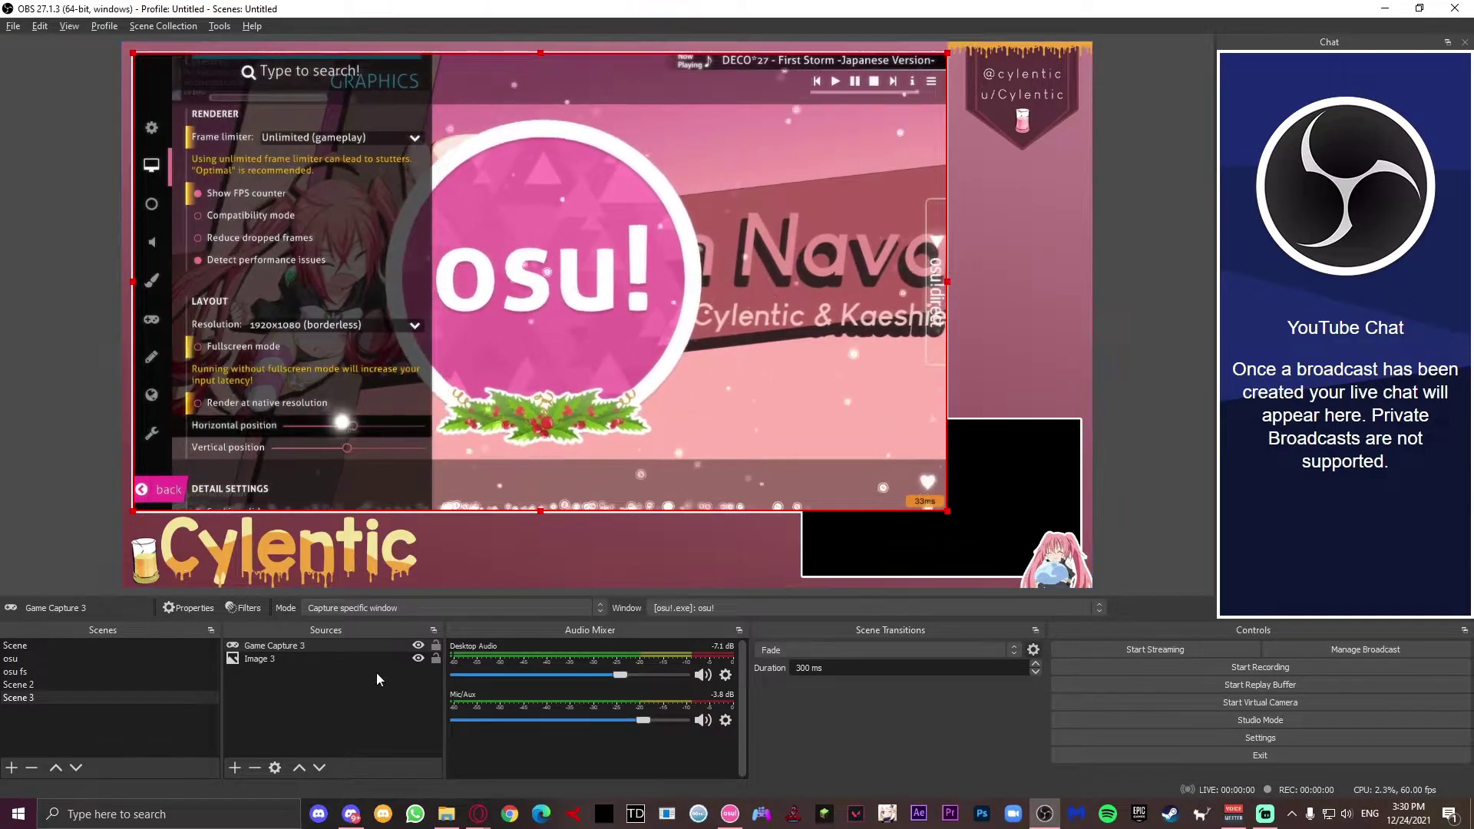
left_click(328, 753)
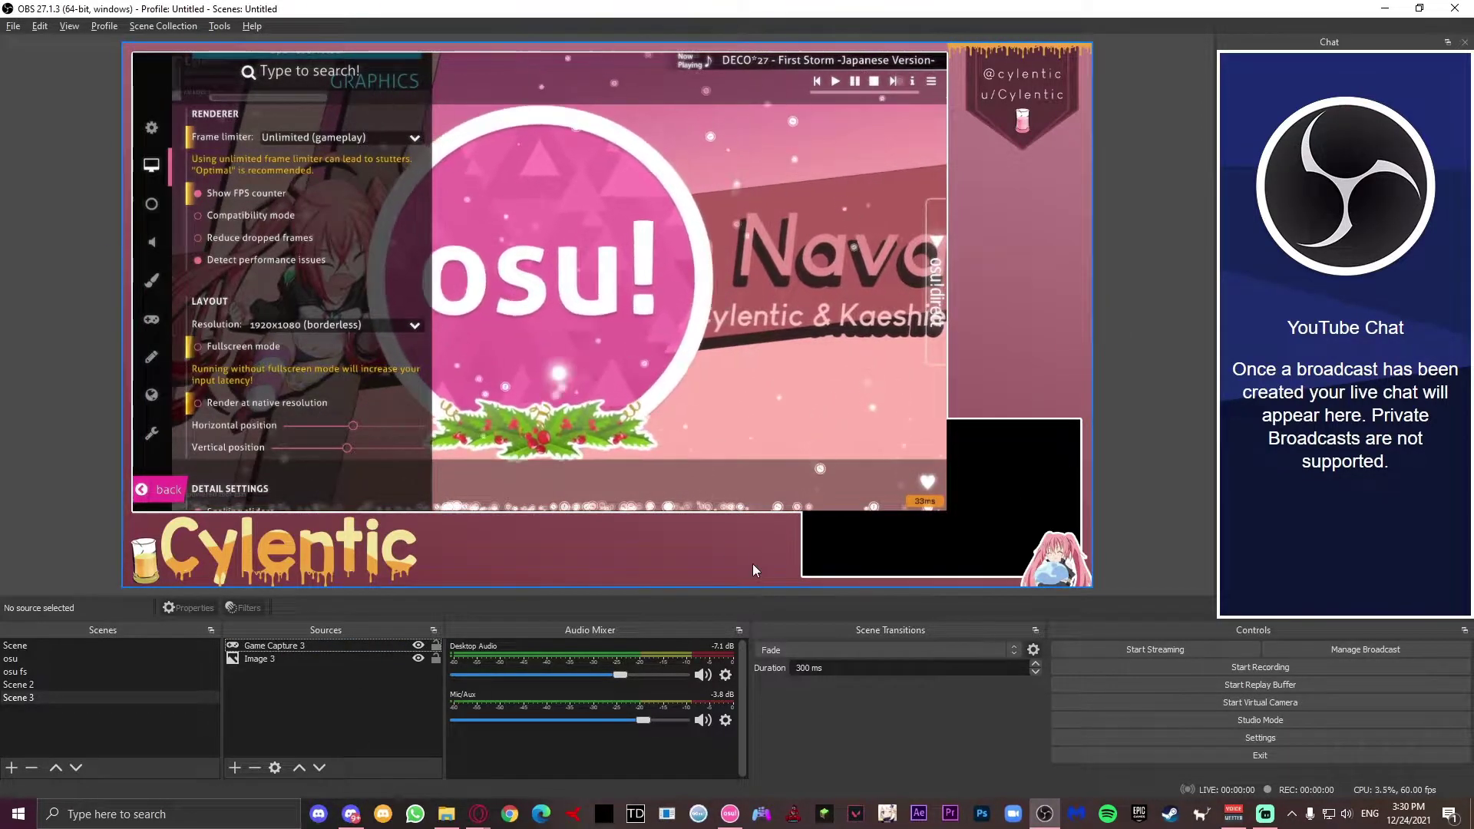
left_click_drag(285, 647, 338, 676)
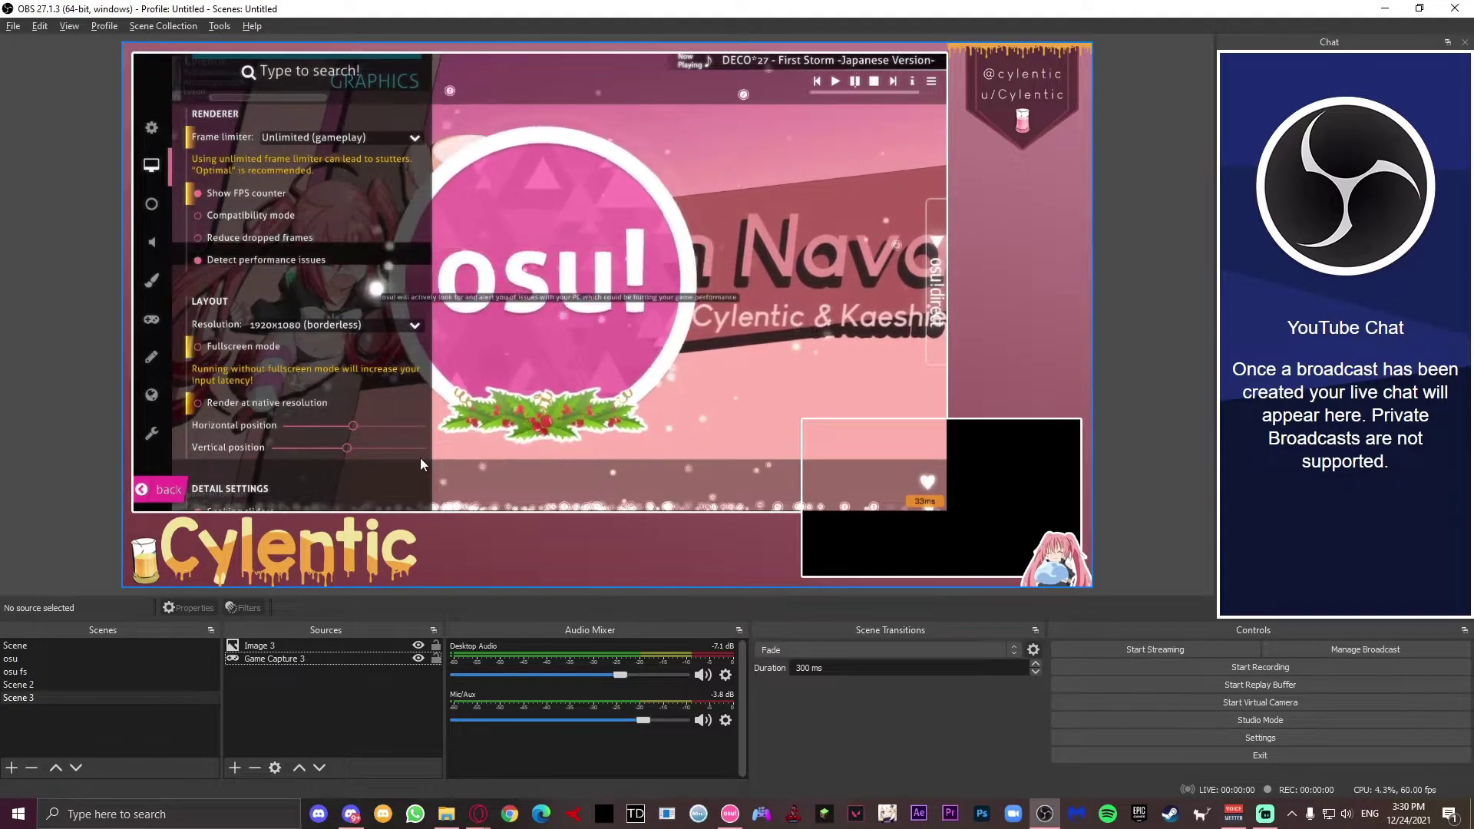
Add a Video Capture Device source with its Device set to USB Camera
left_click(236, 767)
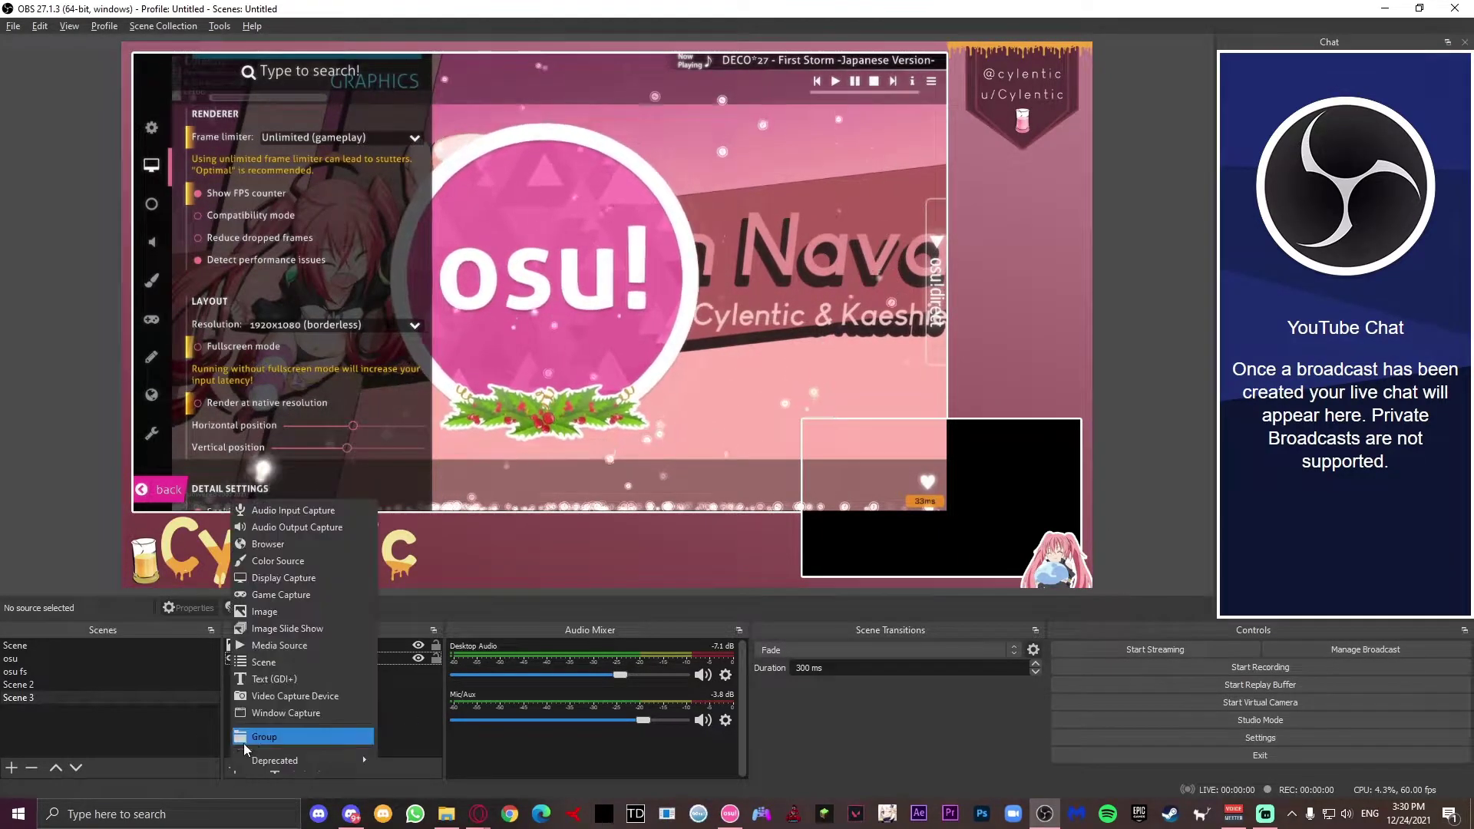
left_click(307, 698)
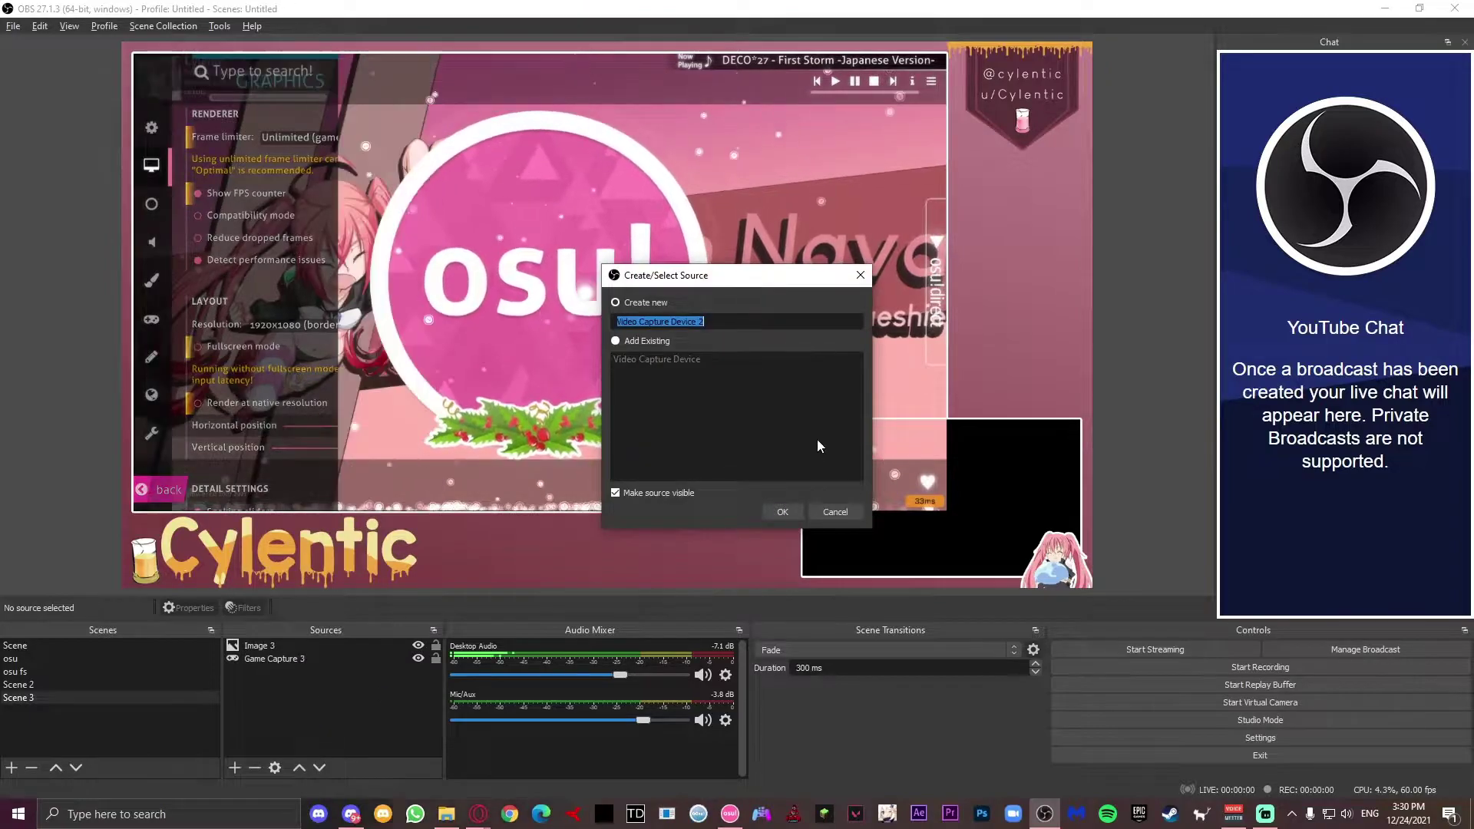
left_click(780, 511)
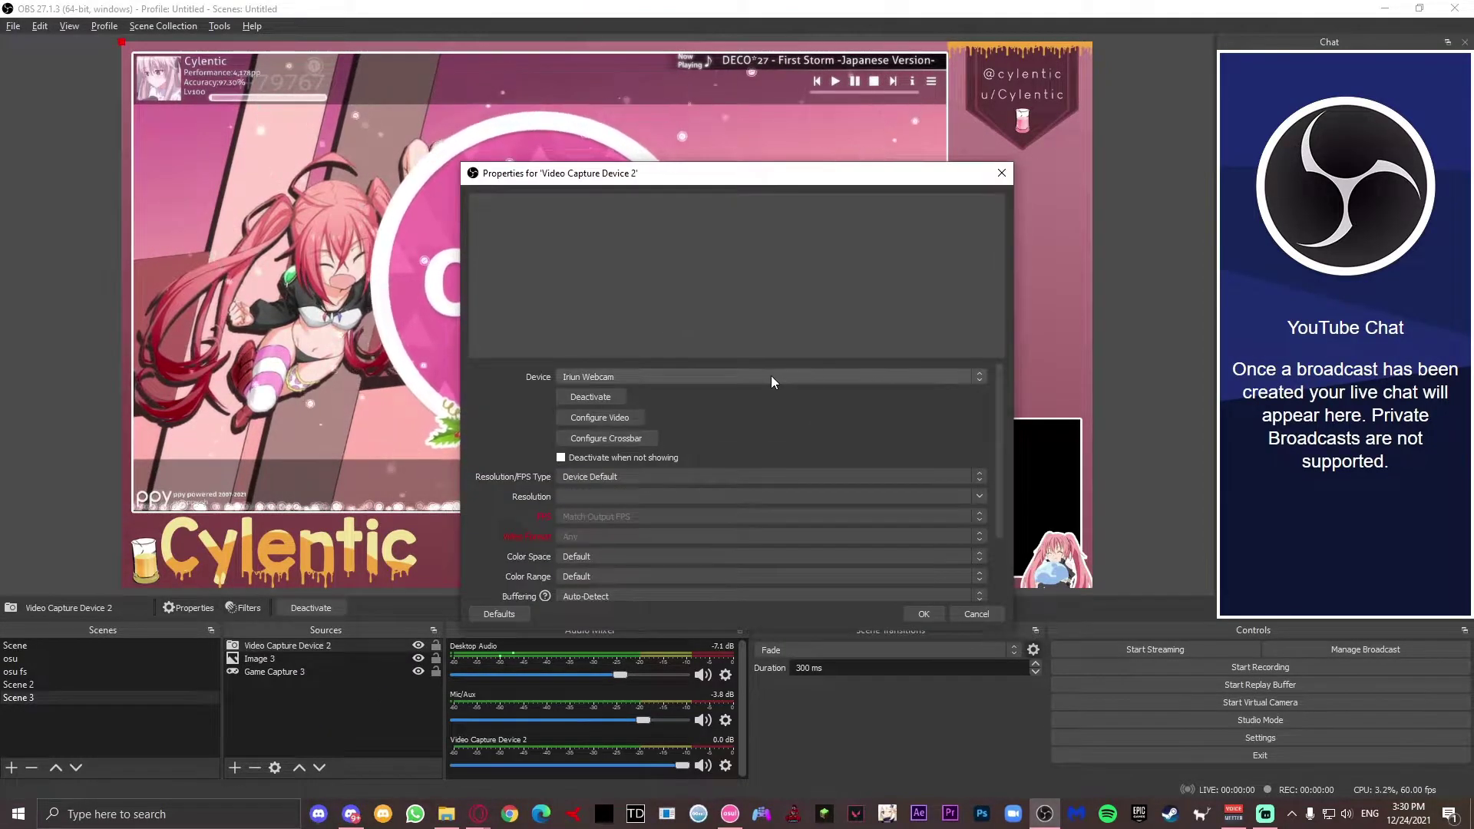
left_click(583, 377)
left_click(651, 405)
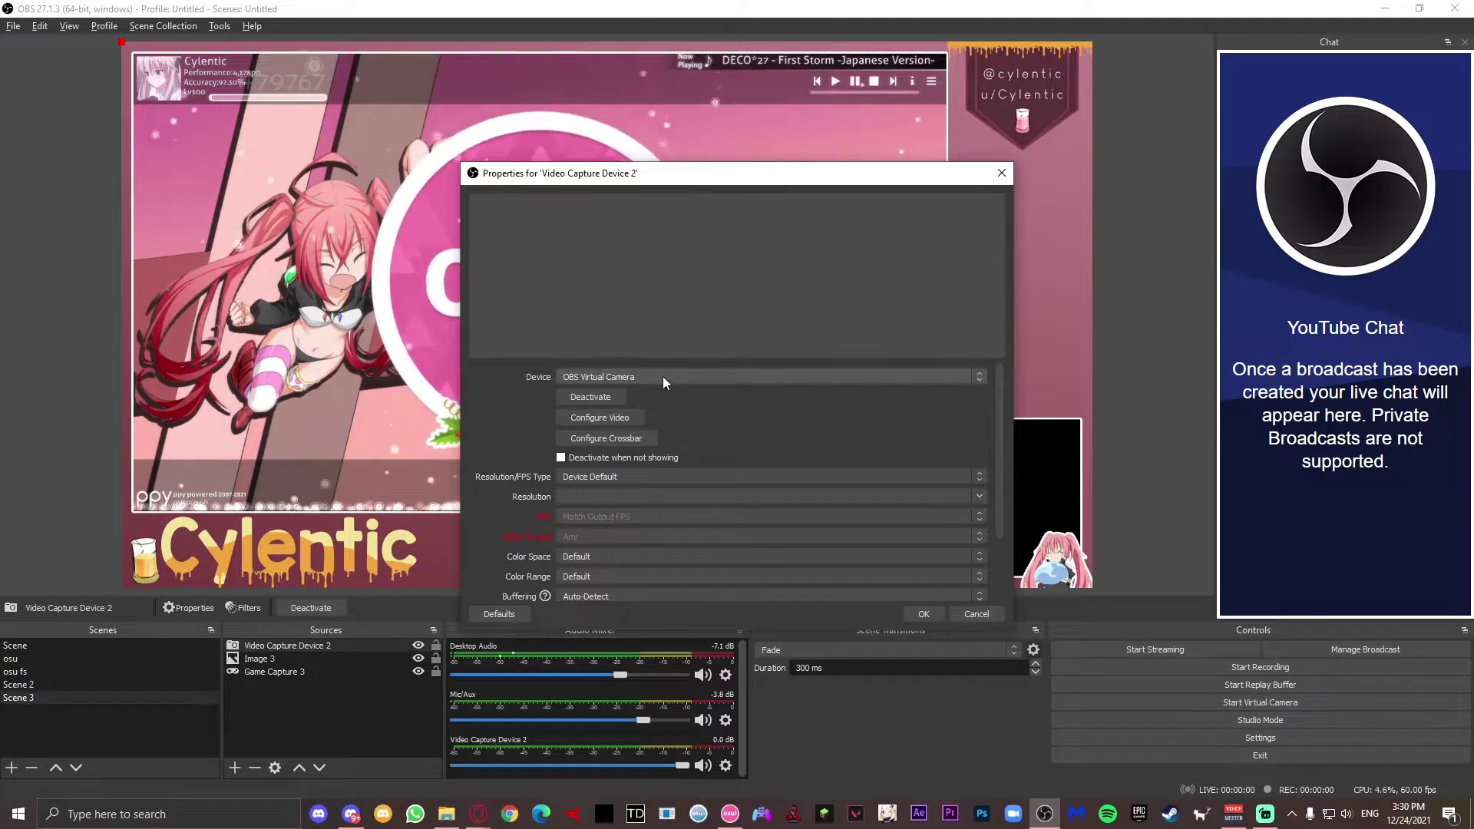
left_click(637, 375)
left_click(617, 400)
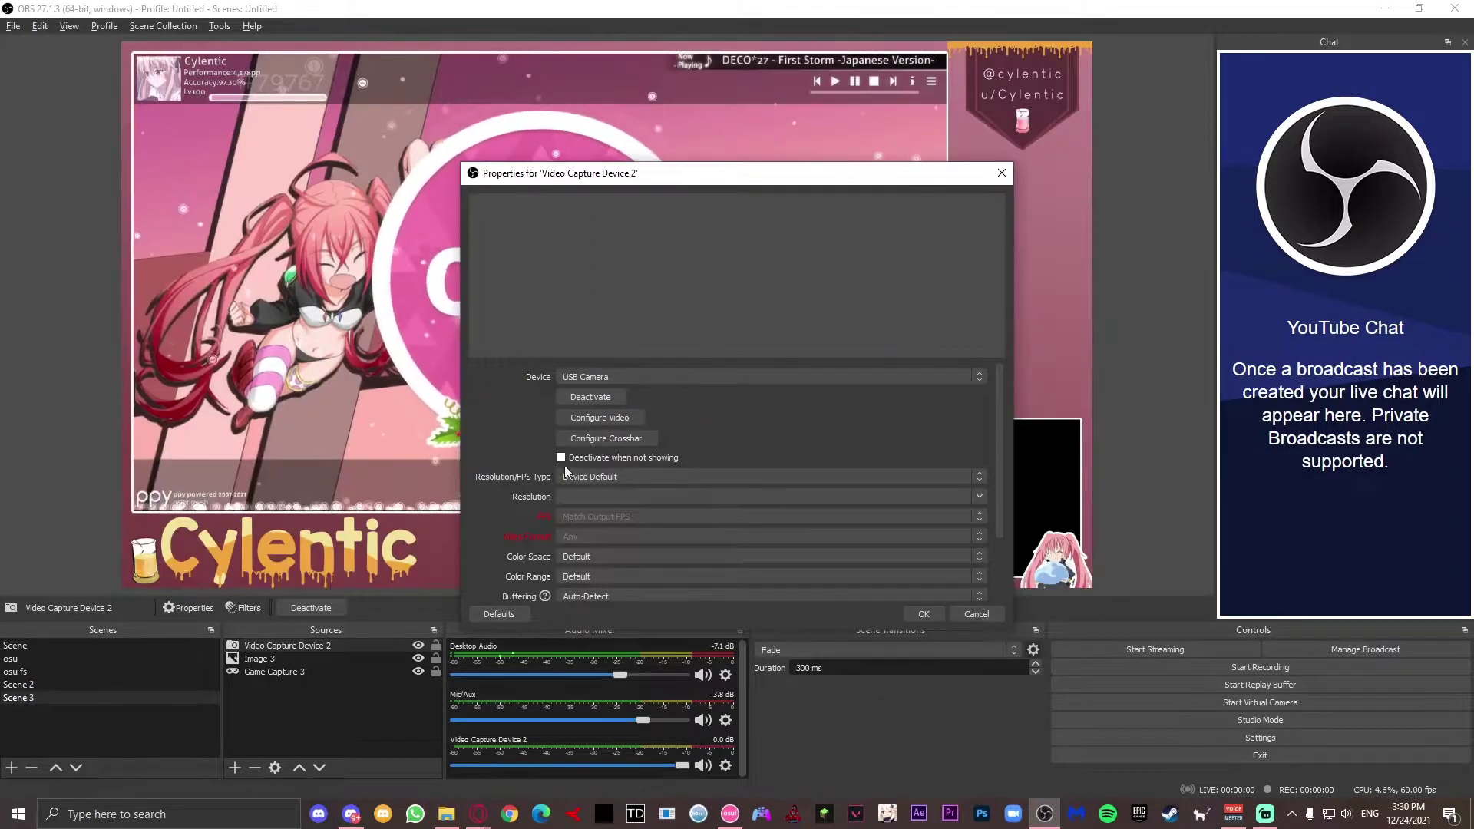
left_click_drag(670, 175, 365, 166)
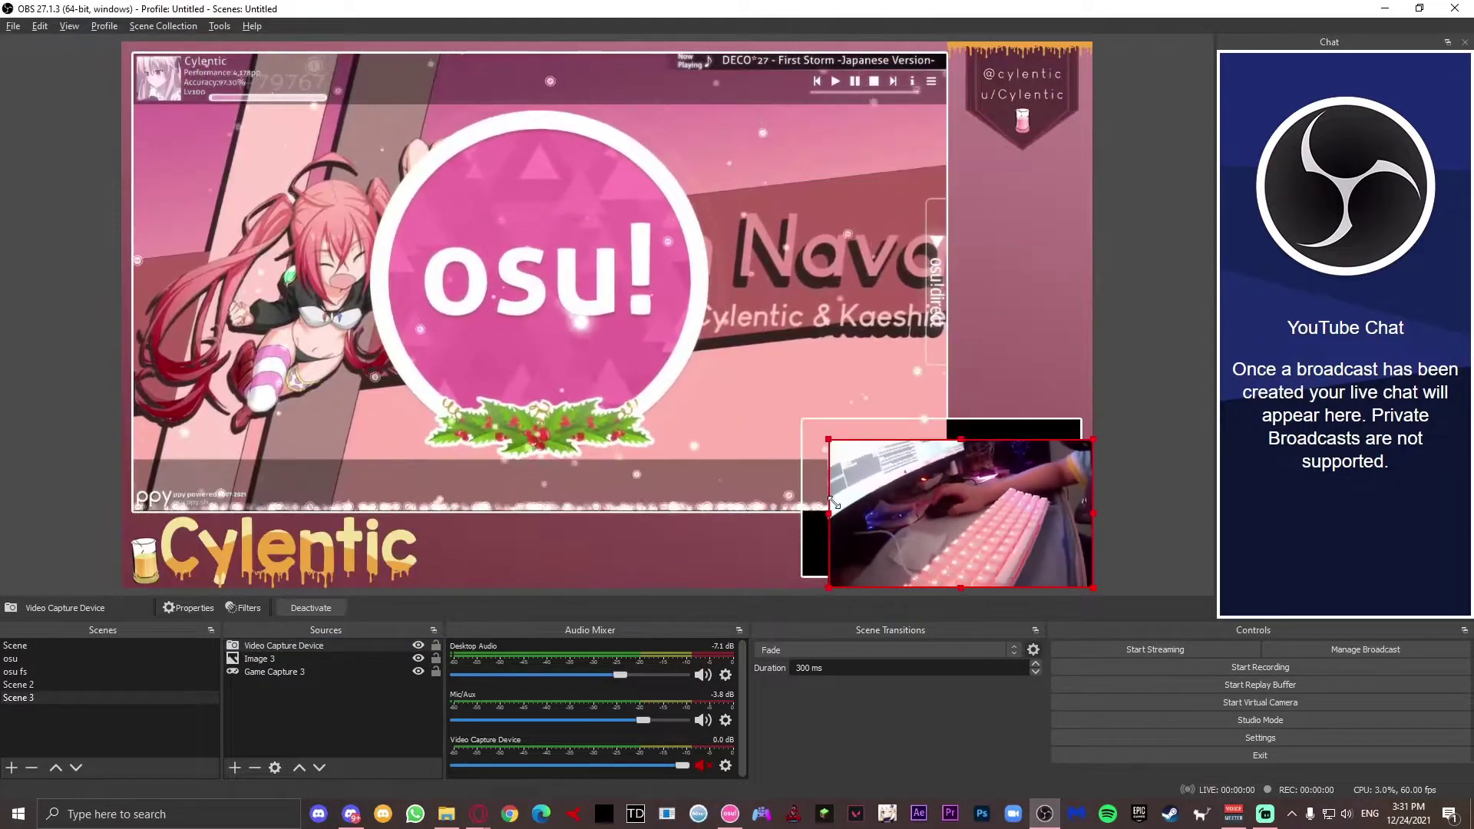
Snap the webcam feed onto the black box's corner and enlarge it to fill the frame
left_click_drag(834, 503, 807, 481)
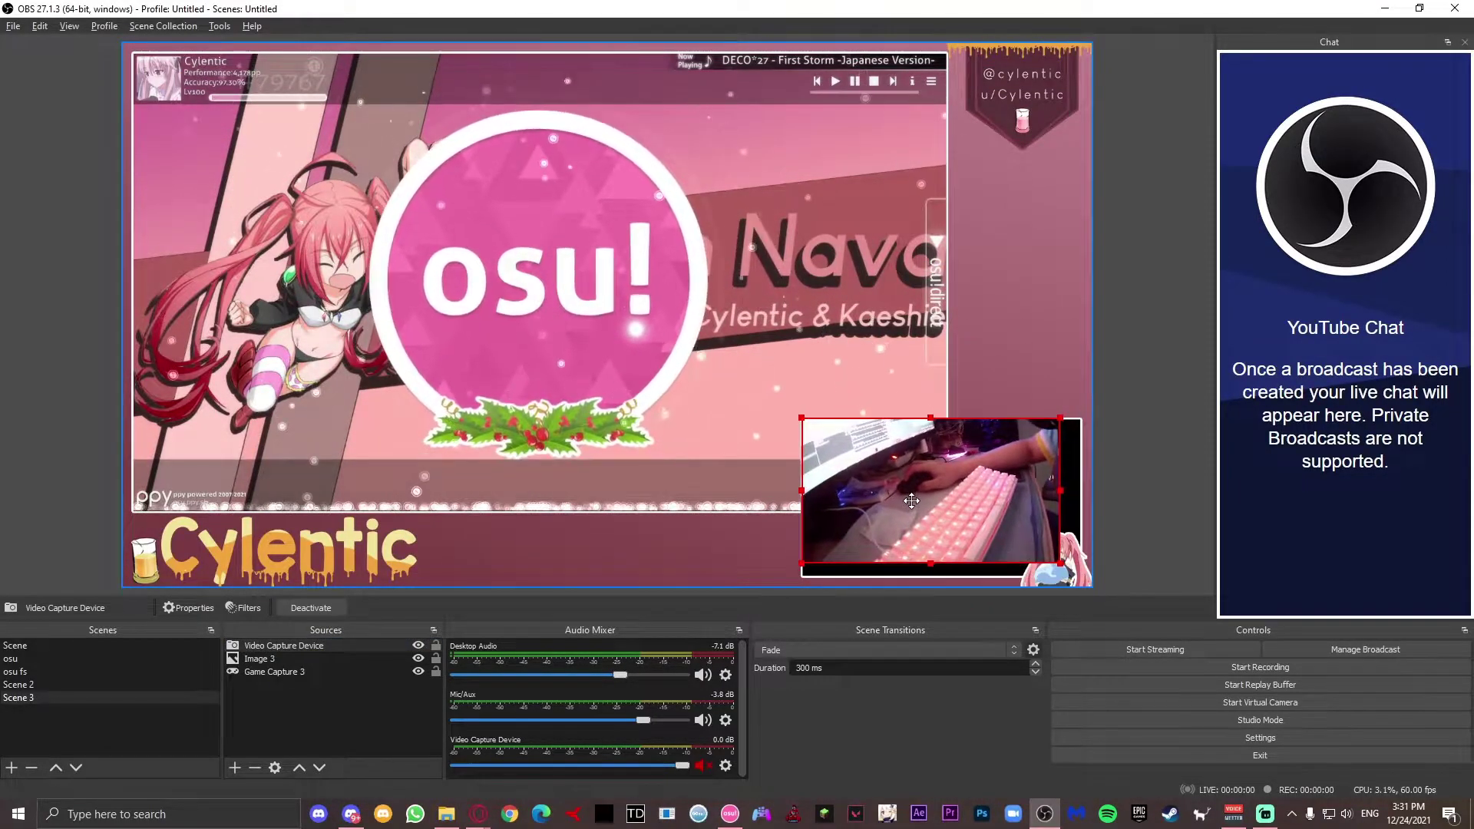
left_click(911, 500)
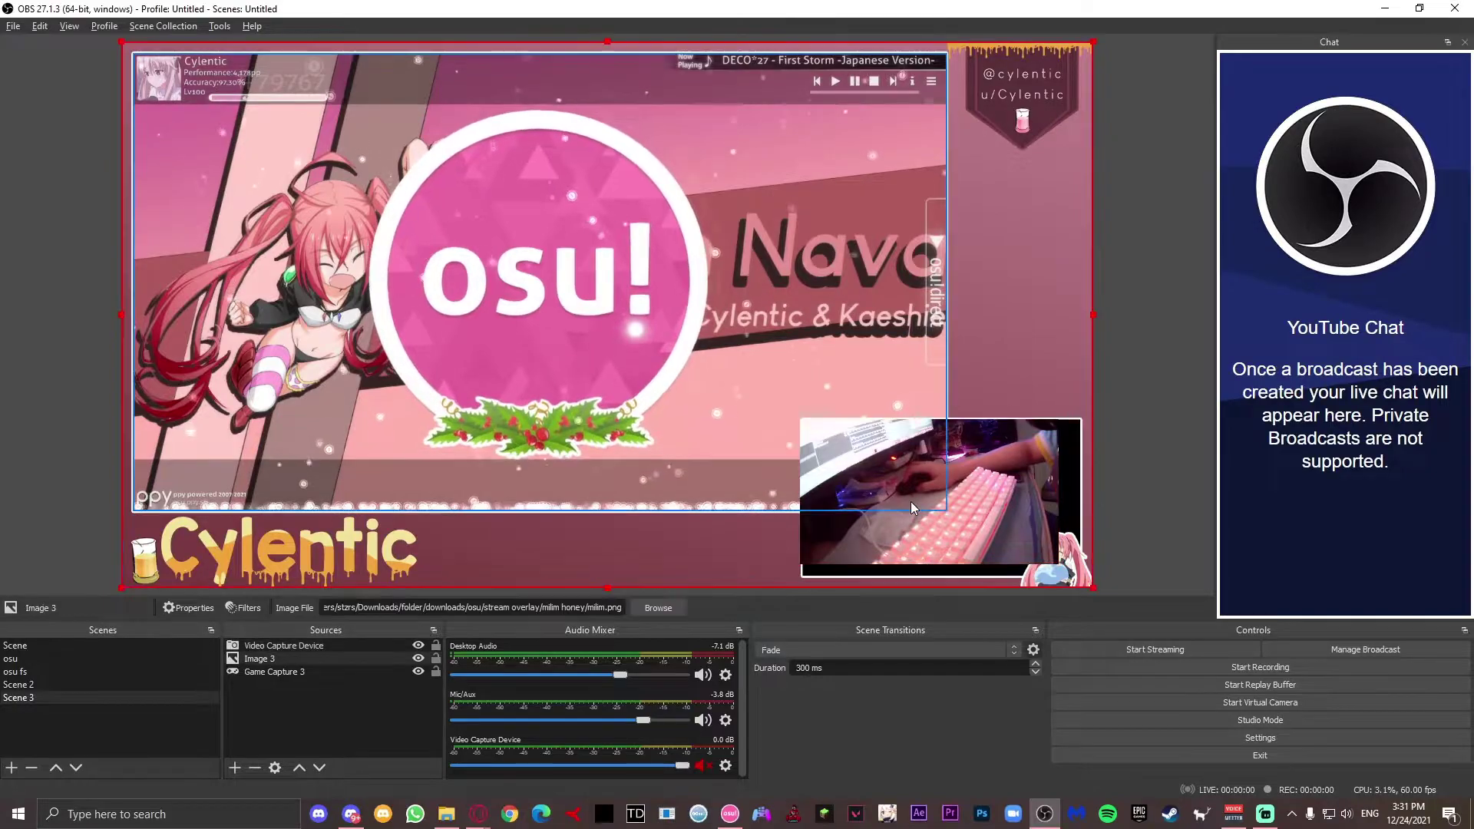
left_click(1001, 537)
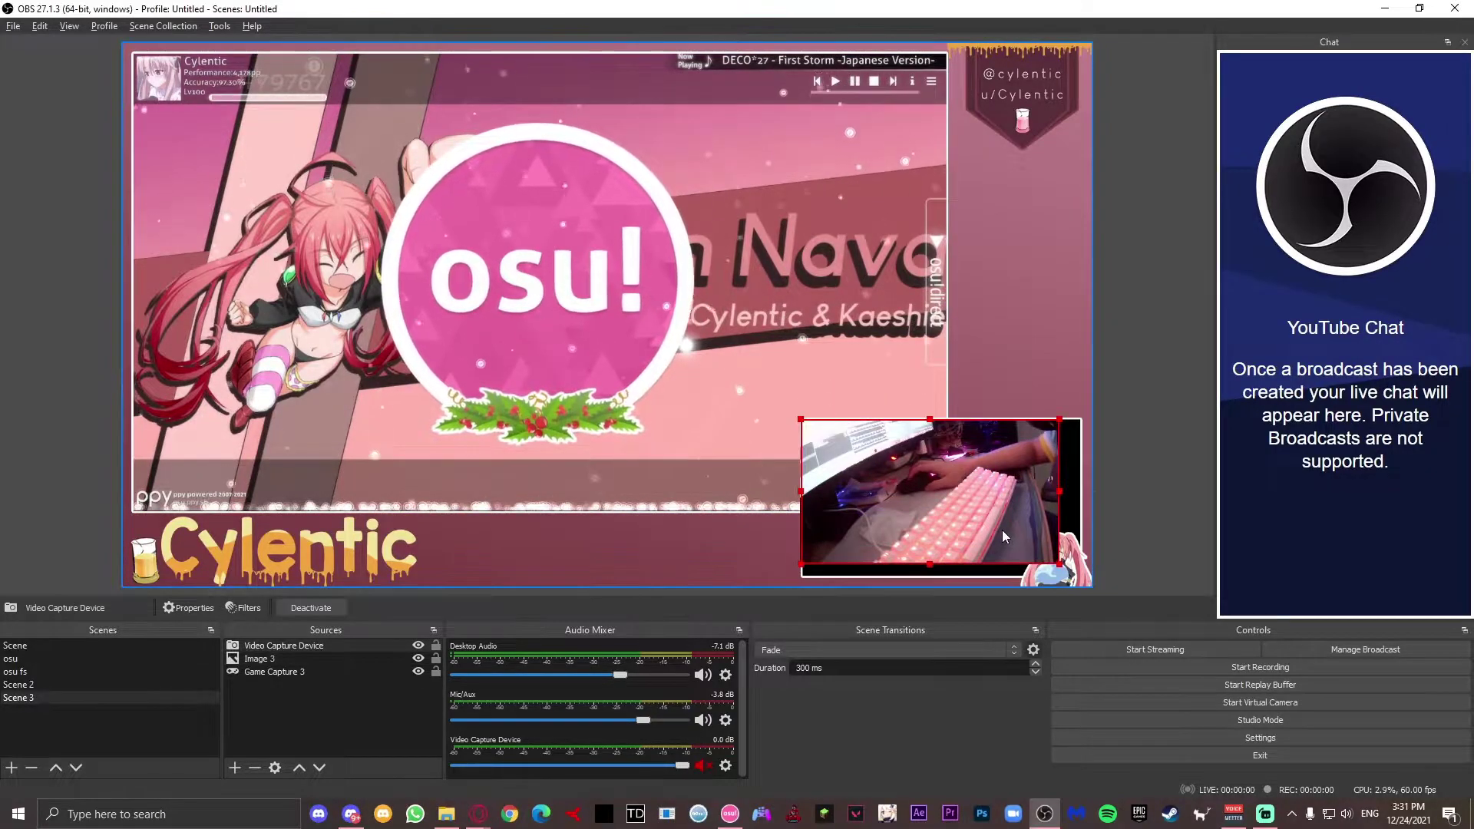
Move Video Capture Device below Image 3 in the Sources list
left_click(337, 659)
left_click(310, 646)
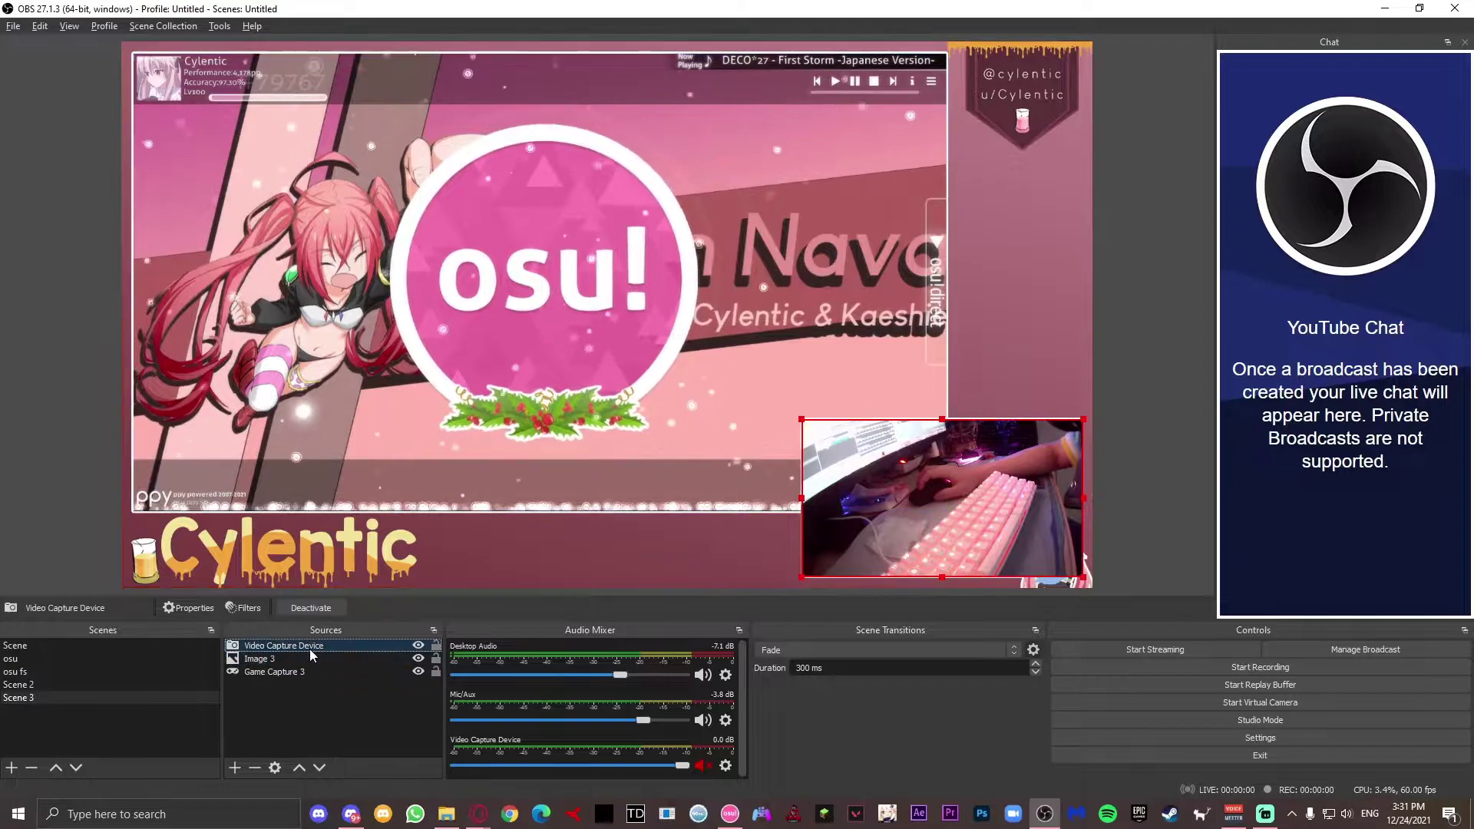
left_click(320, 766)
left_click(1151, 541)
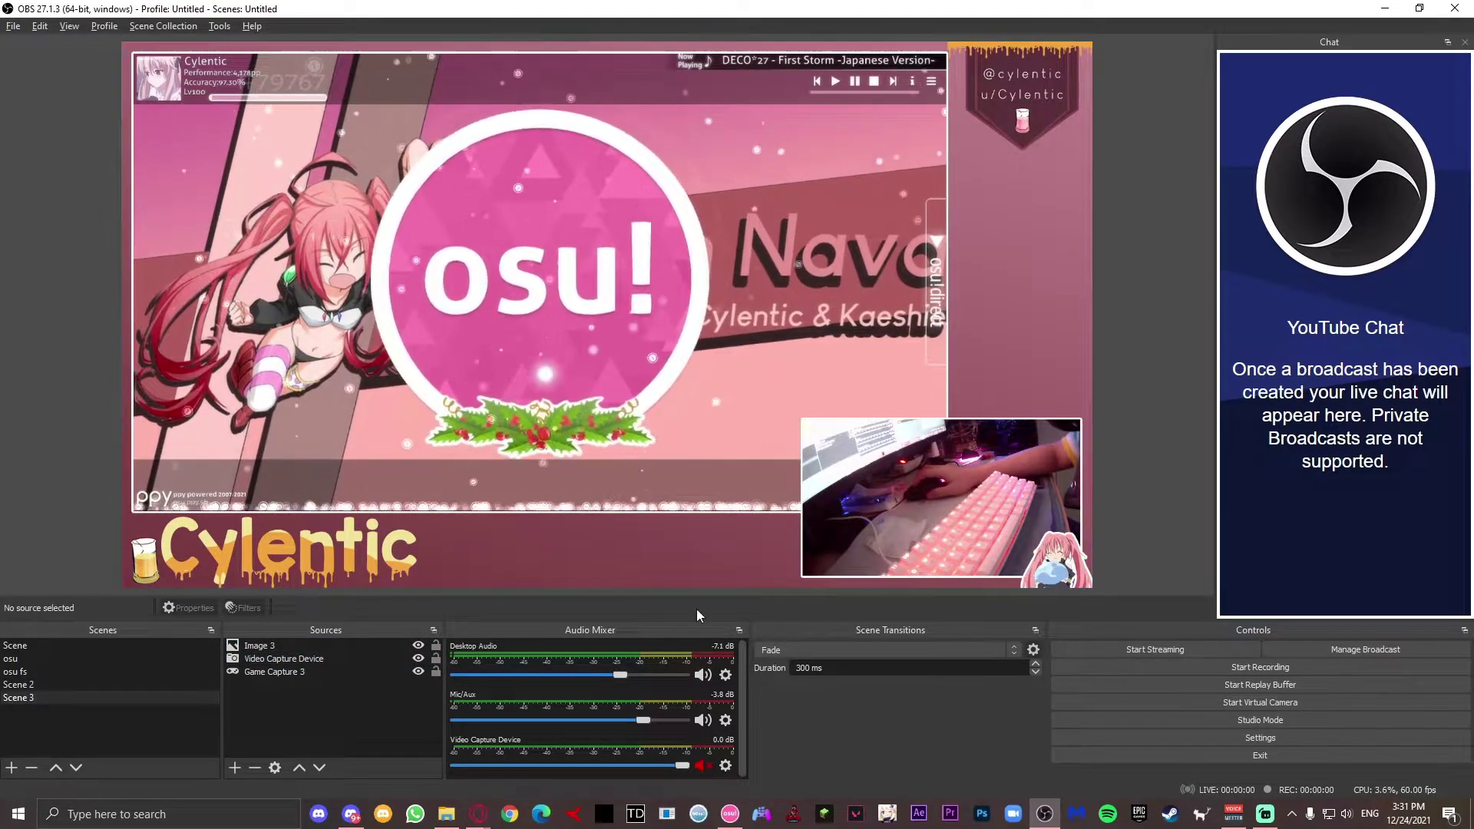
left_click(265, 646)
left_click(273, 660)
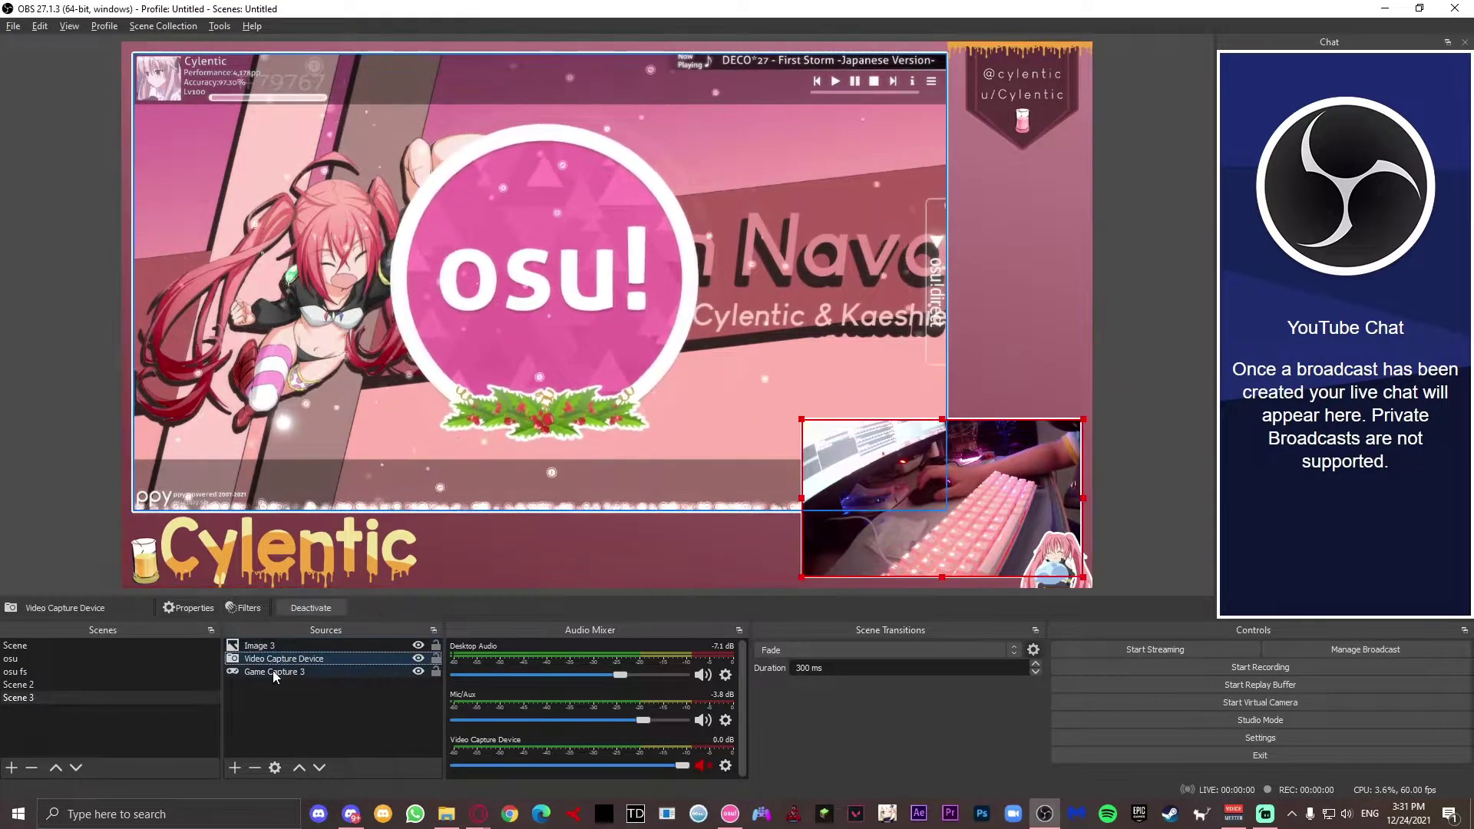
left_click(278, 673)
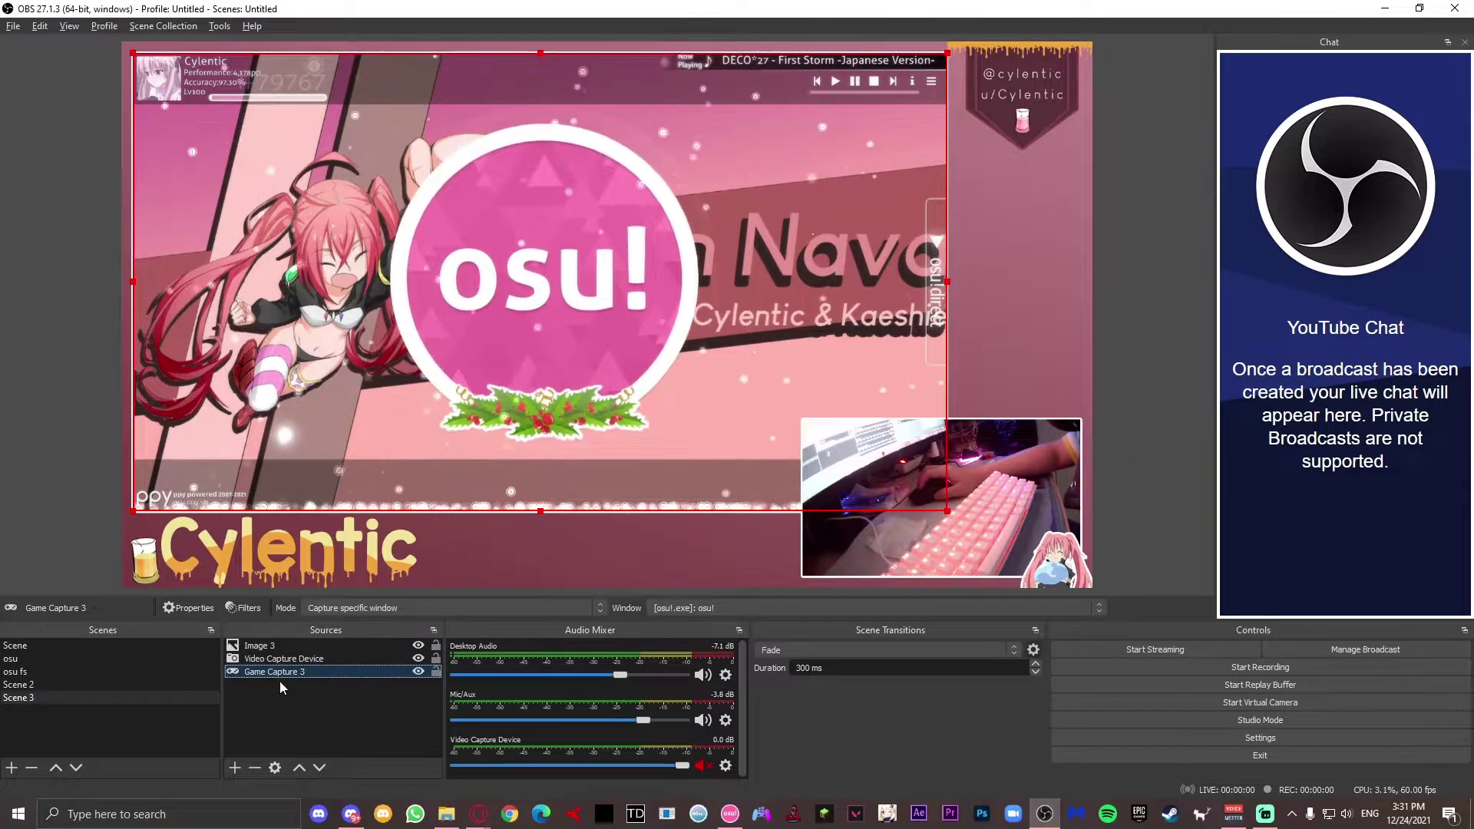
left_click(280, 682)
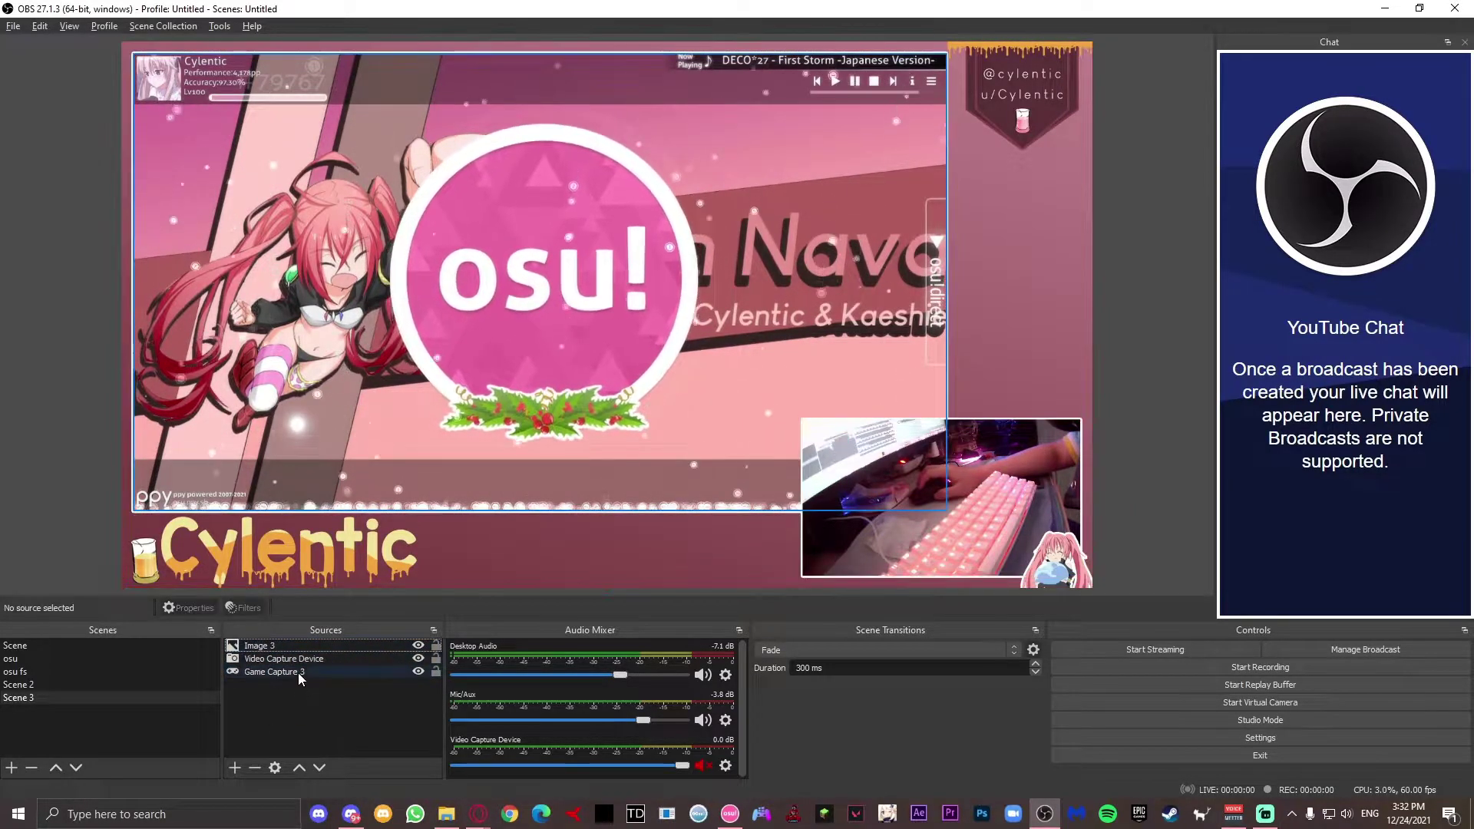
Add a Media Source playing D:/ae export/Comp 1 5.mp4
left_click(234, 768)
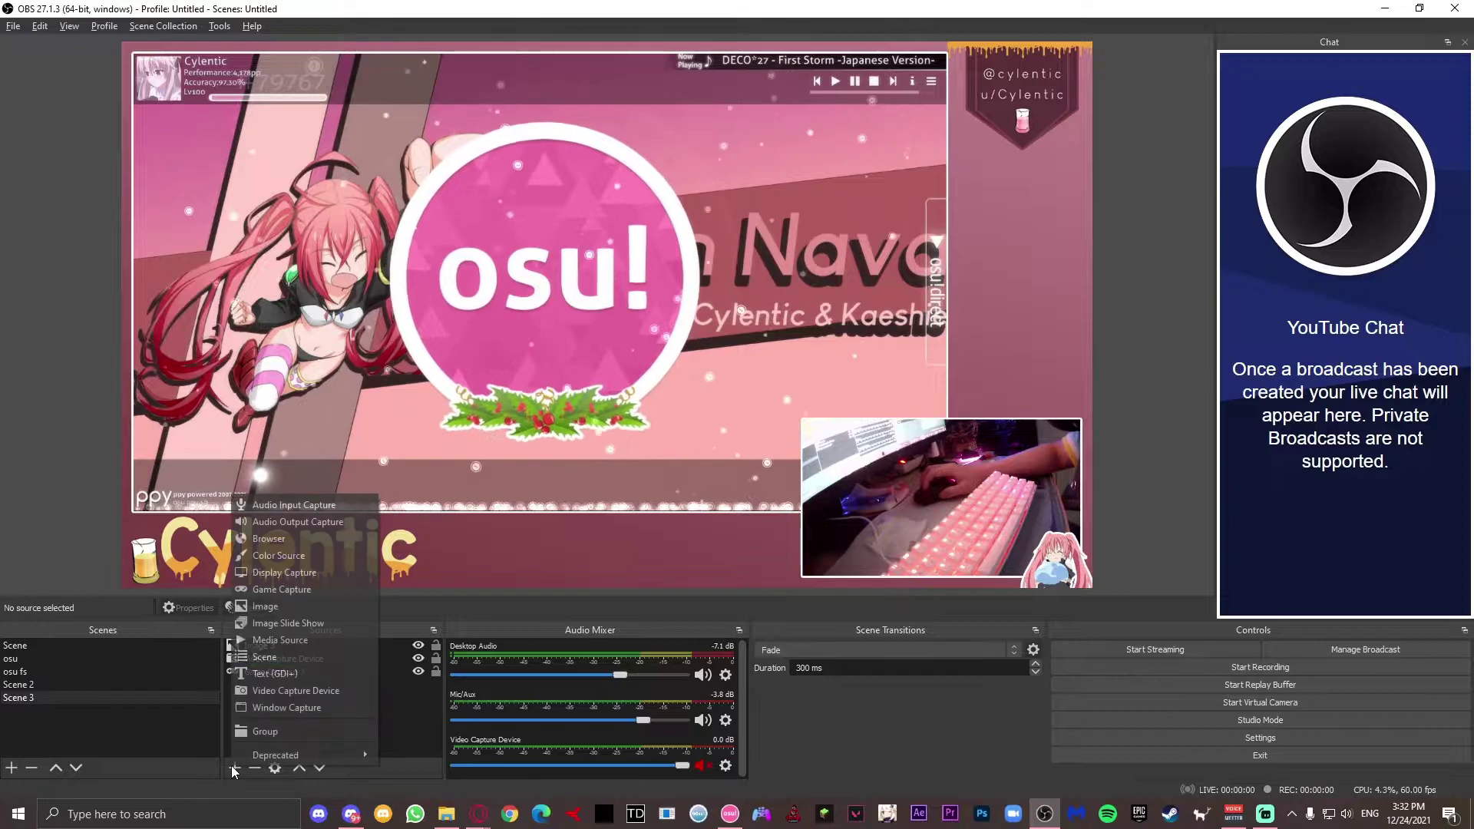
left_click(292, 639)
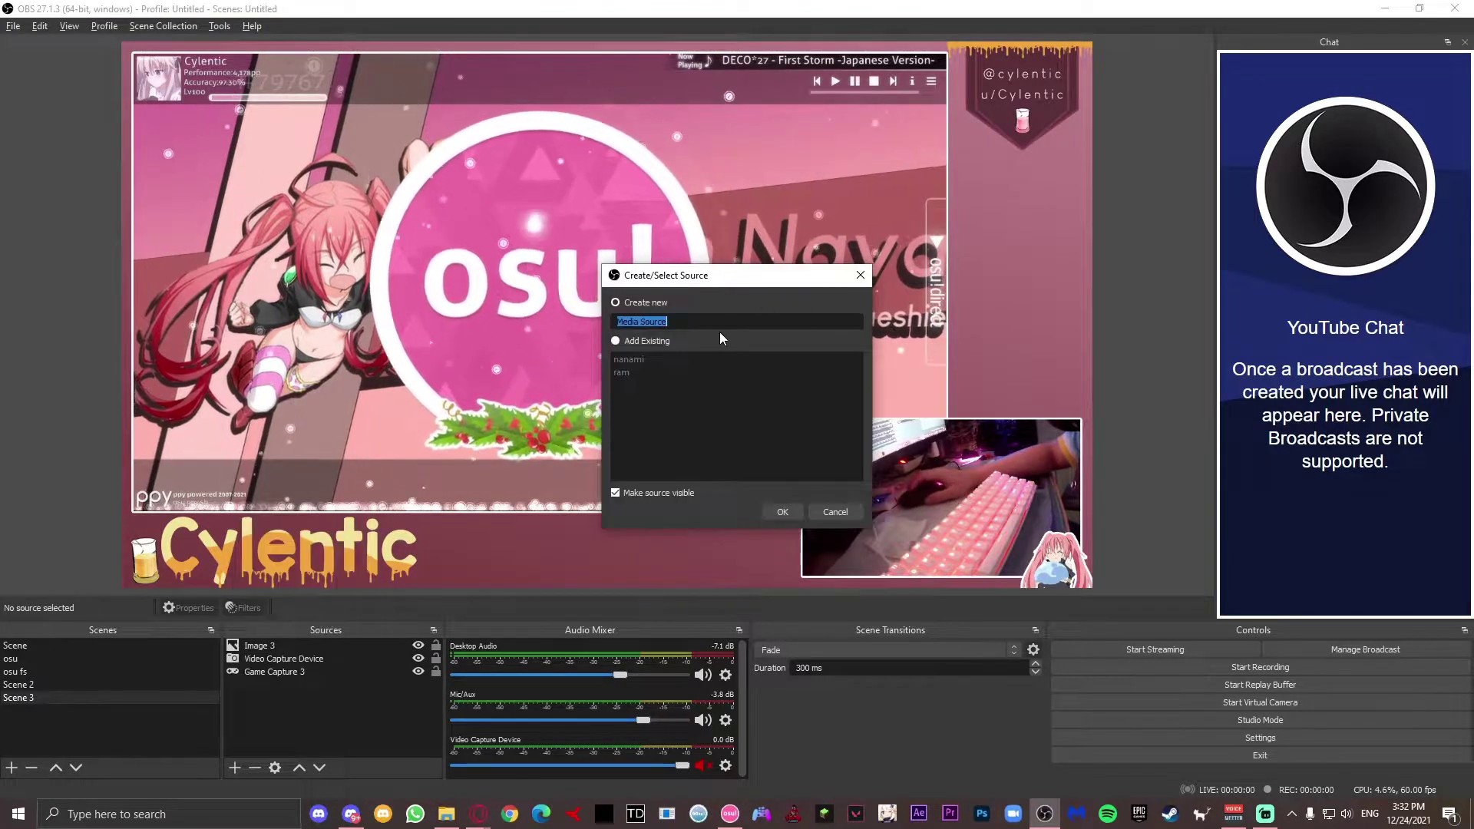
left_click(782, 512)
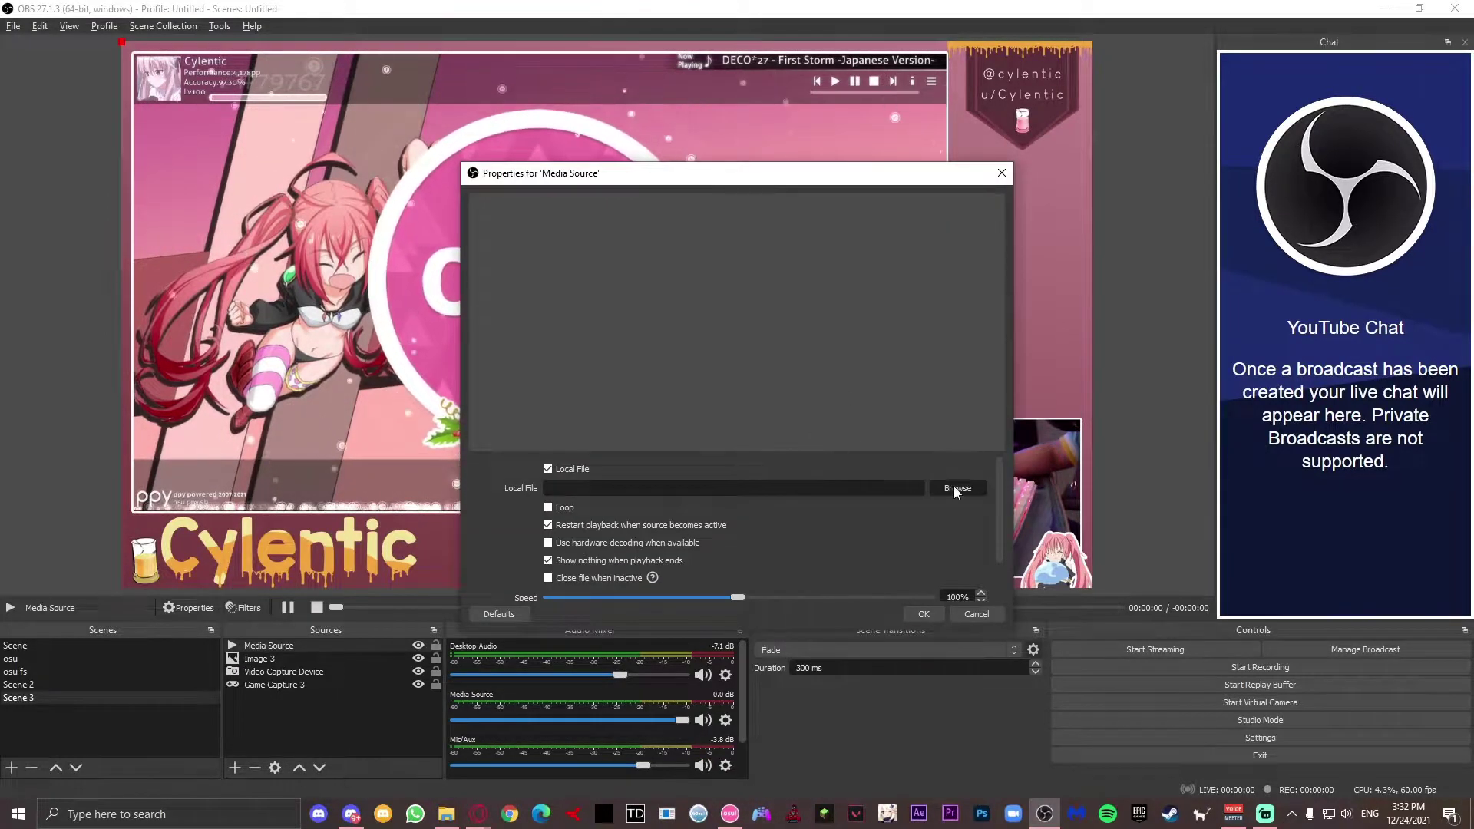
left_click(956, 490)
left_click(538, 507)
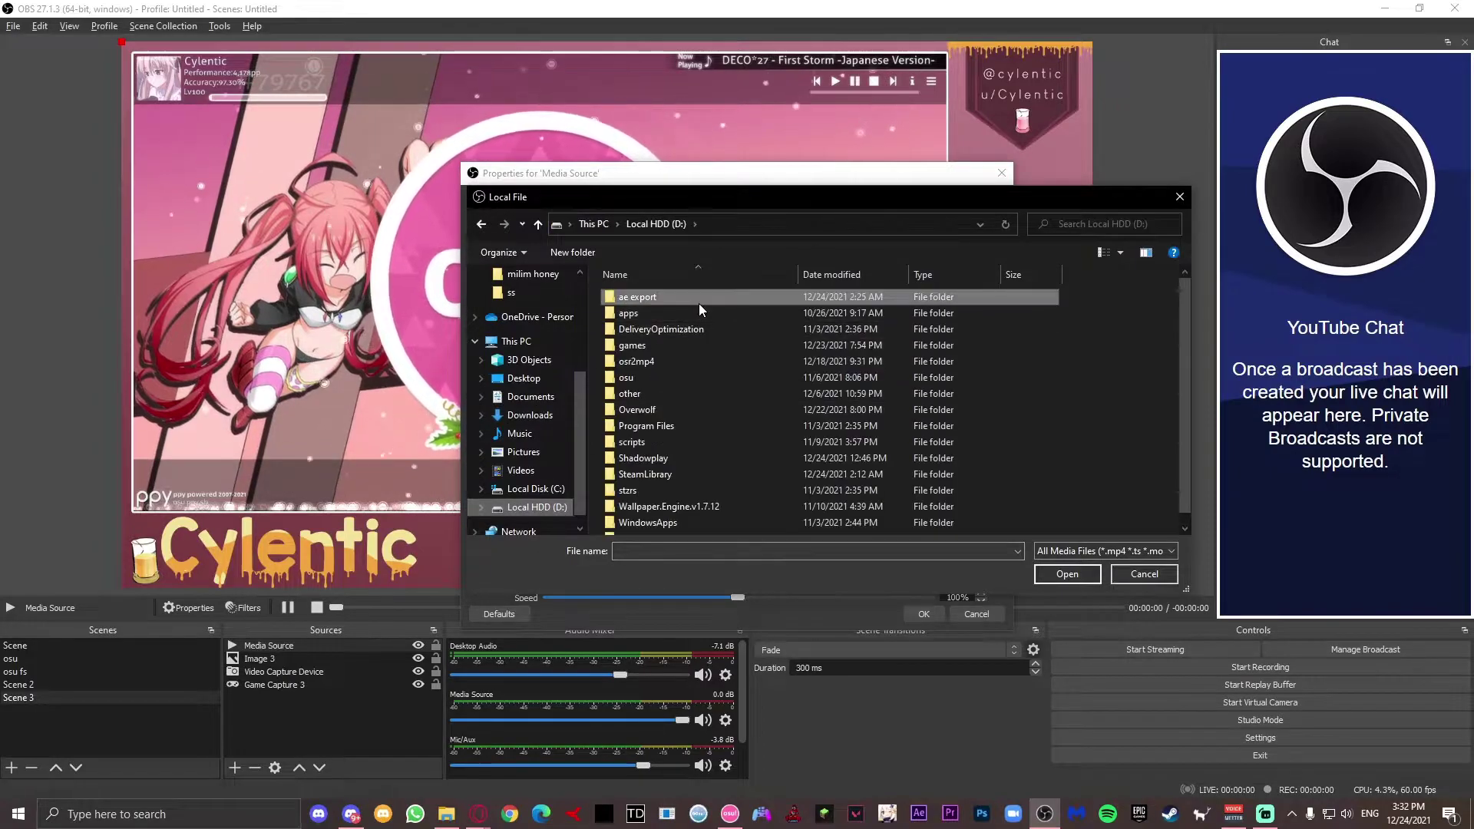
double_click(690, 303)
left_click(877, 443)
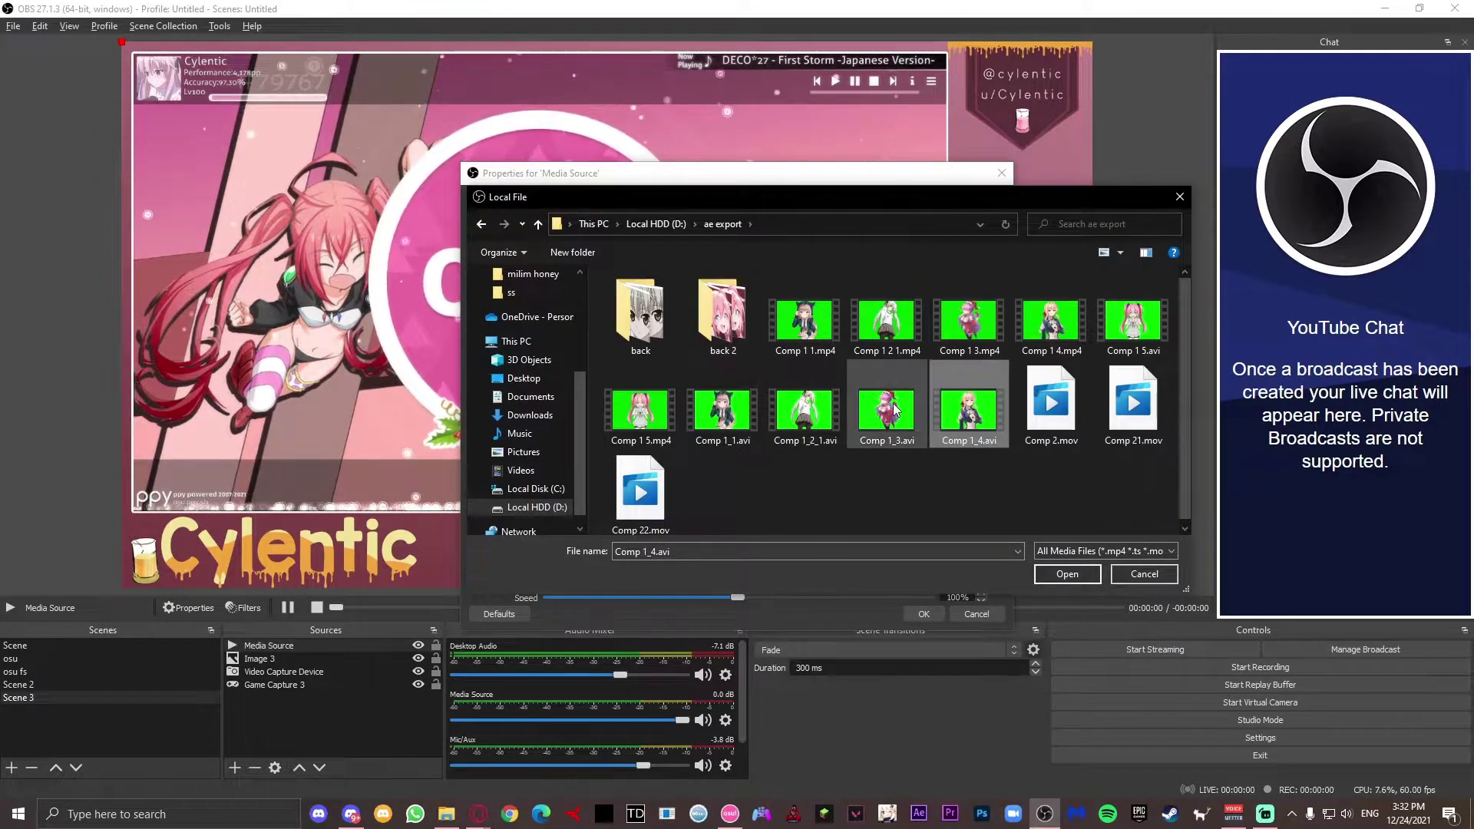
double_click(667, 431)
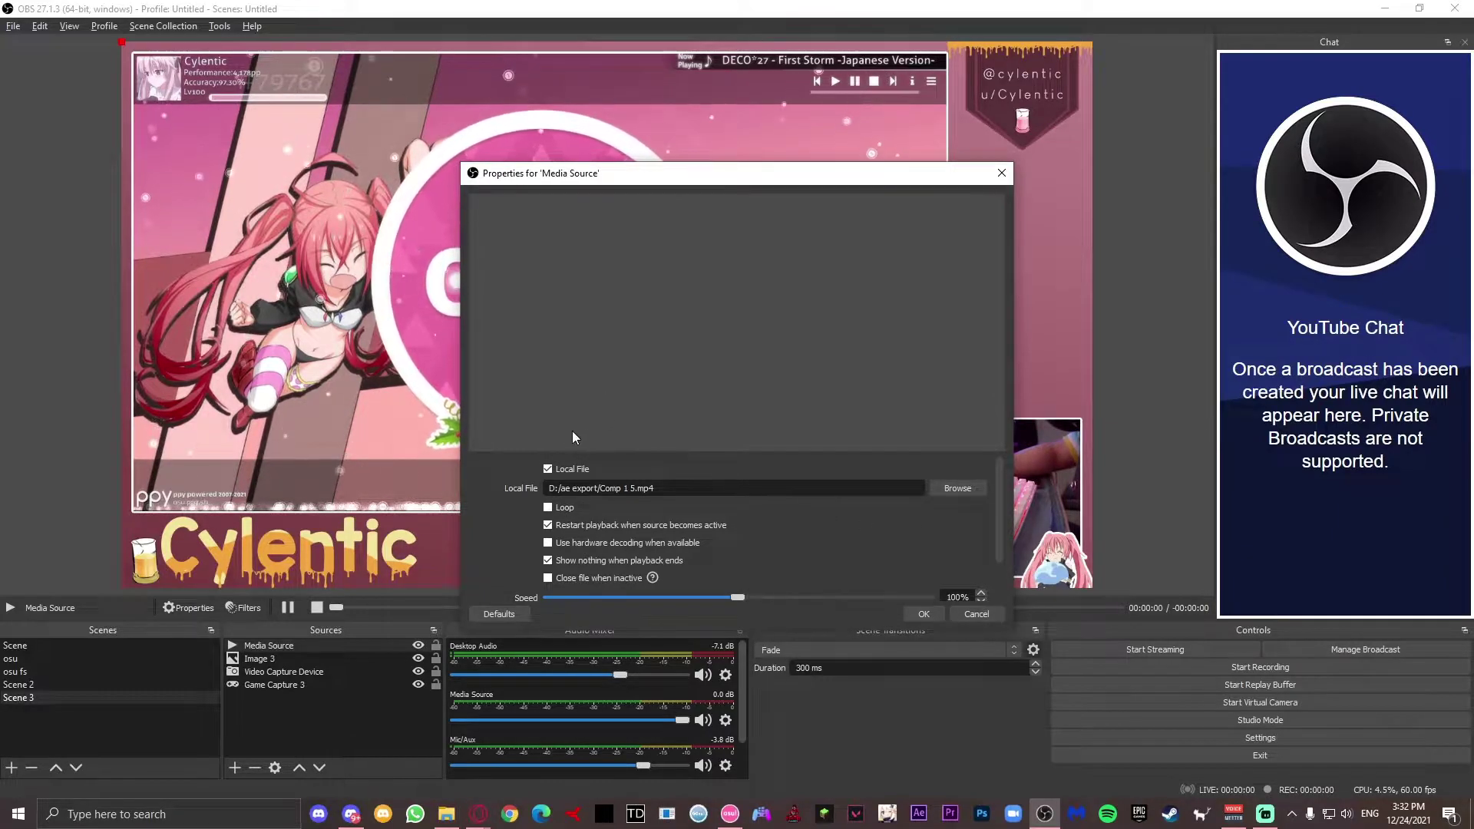
Enable Loop and turn off 'Show nothing when playback ends'
left_click(565, 507)
scroll(560, 504, "down", 1)
left_click(561, 509)
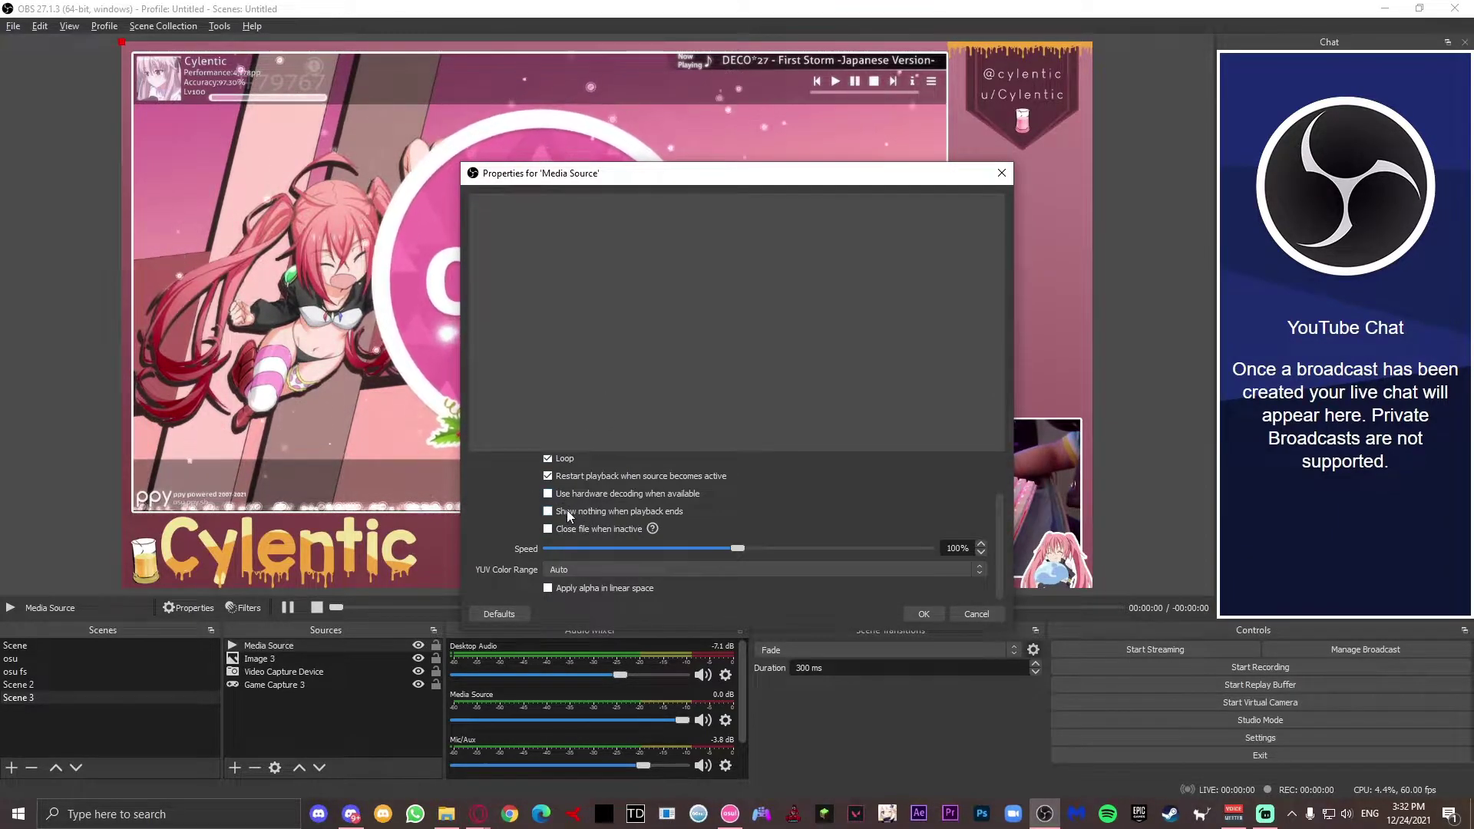
Confirm the Media Source and give it a Chroma Key filter with the default Green key
left_click(929, 615)
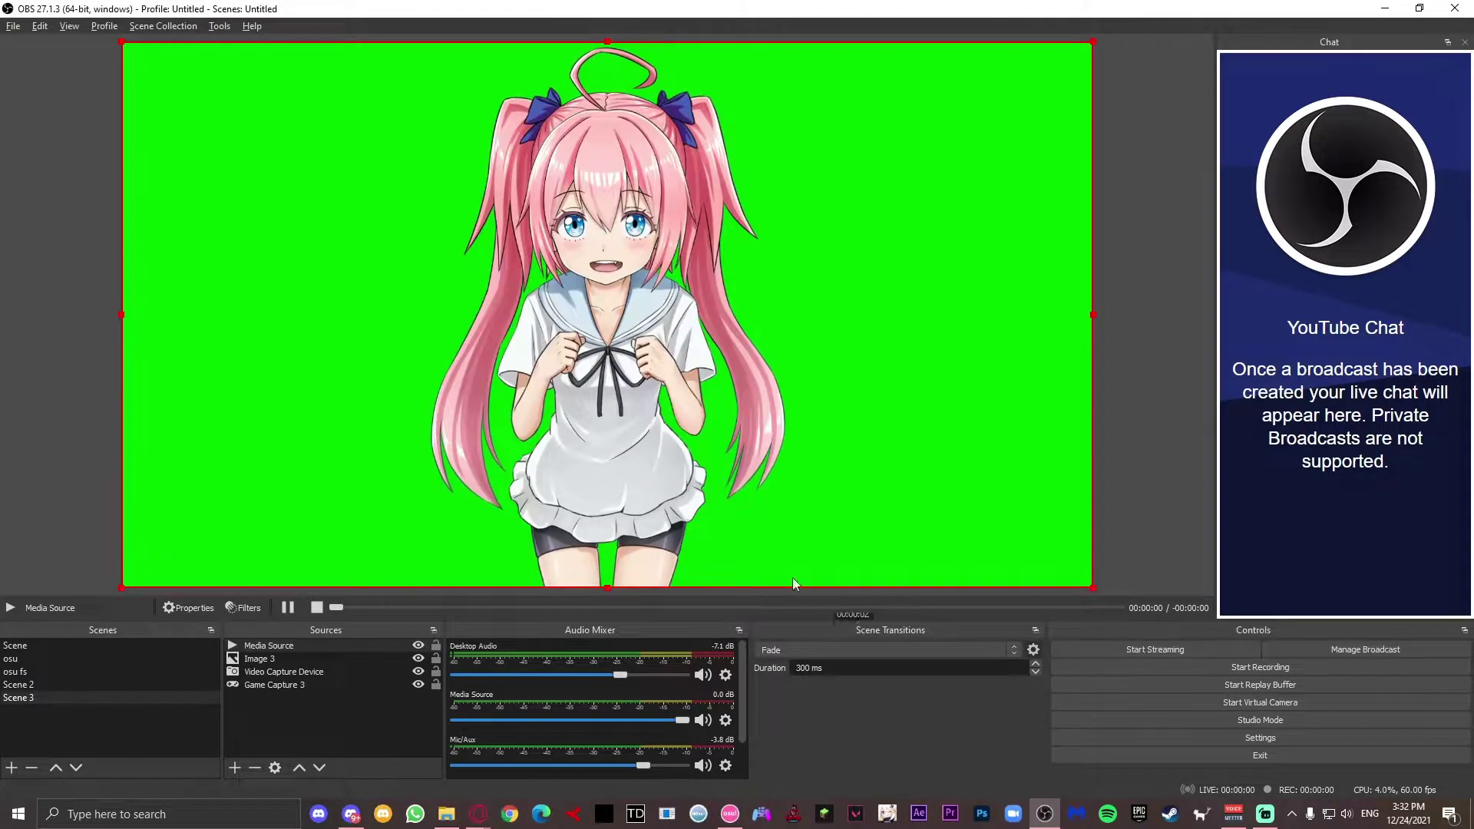
right_click(315, 644)
mouse_move(371, 330)
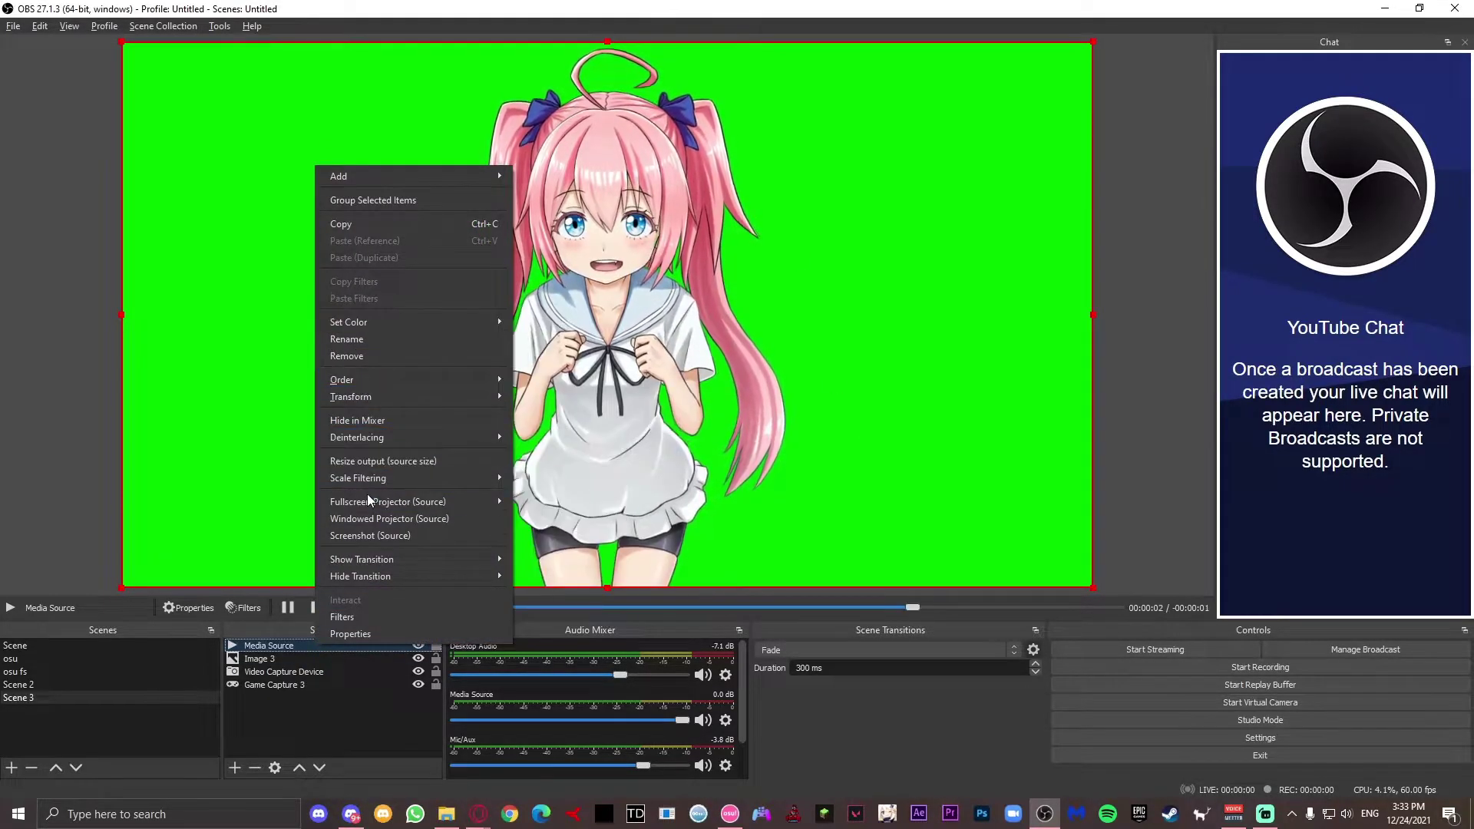
left_click(380, 614)
left_click(423, 669)
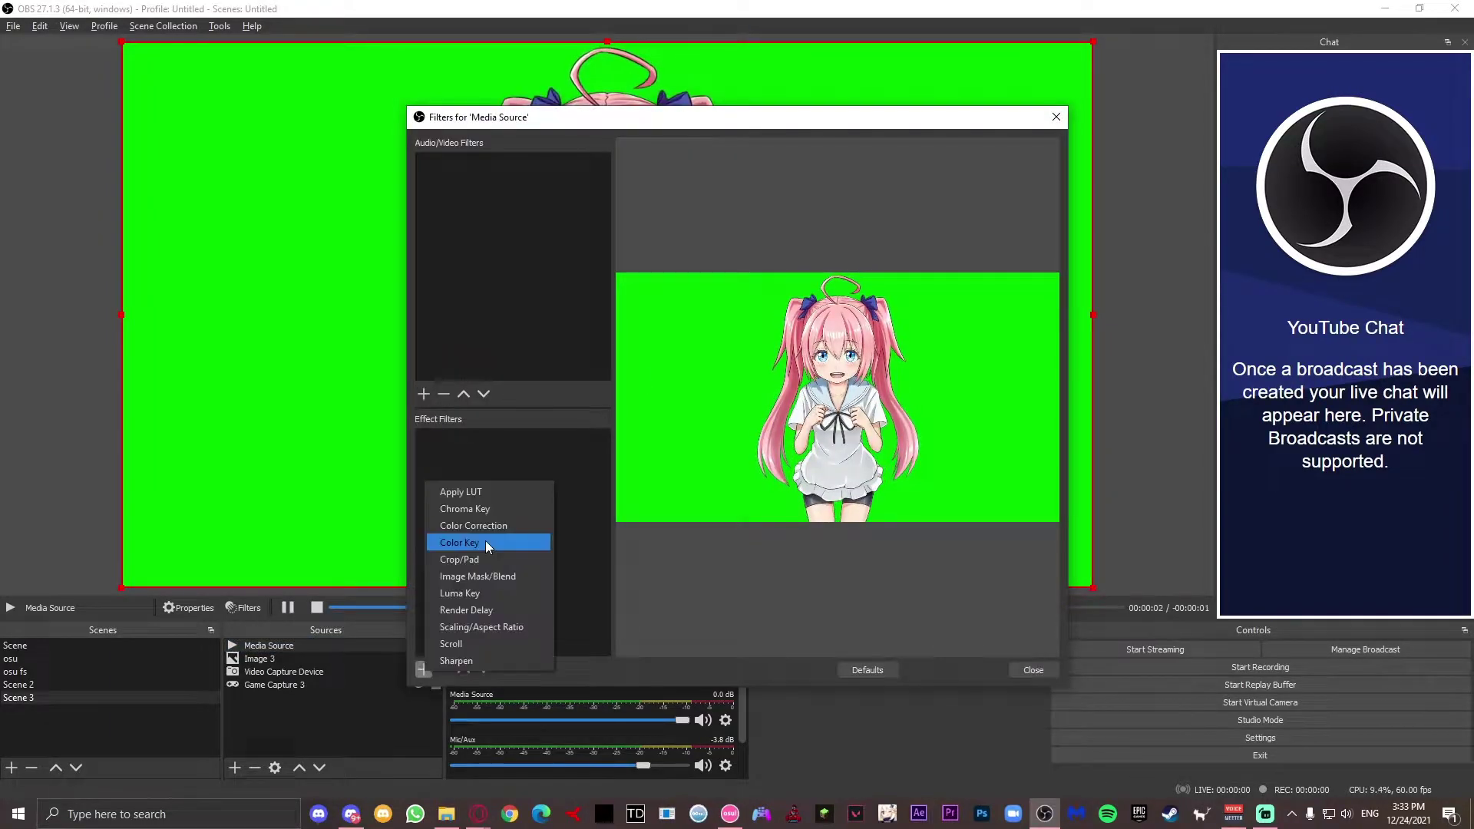
left_click(491, 518)
left_click(703, 430)
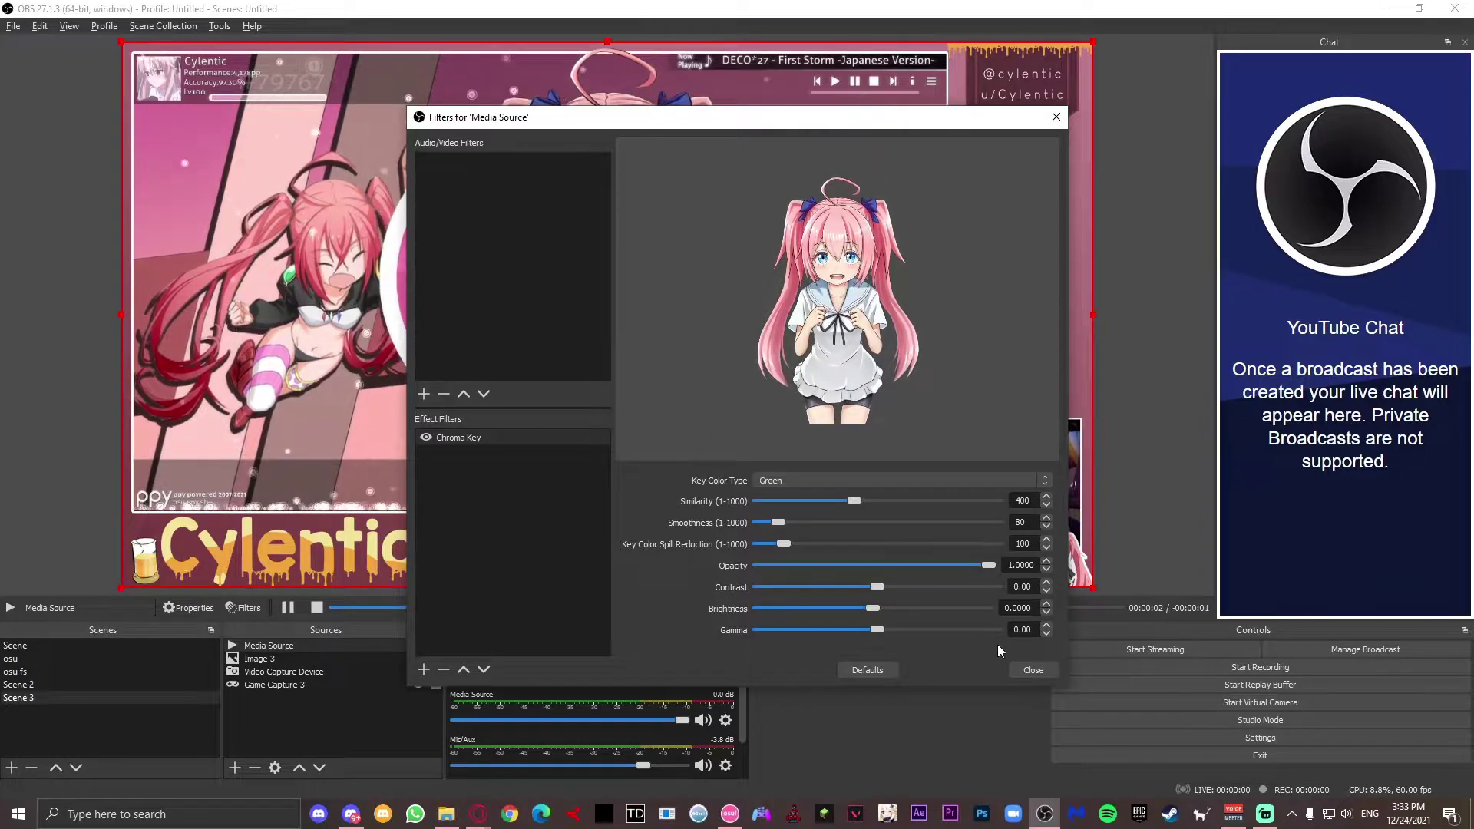
left_click(1032, 671)
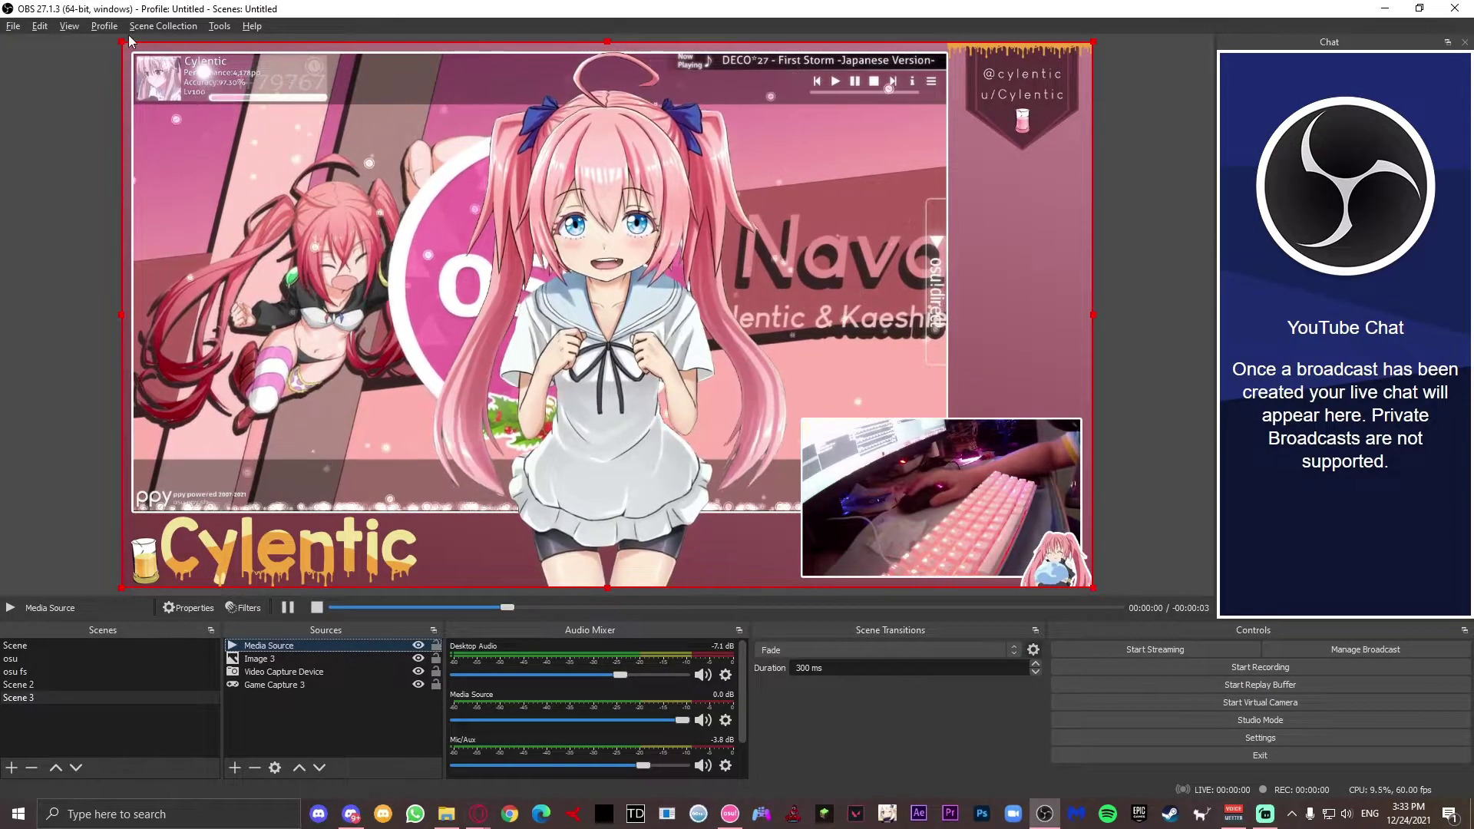